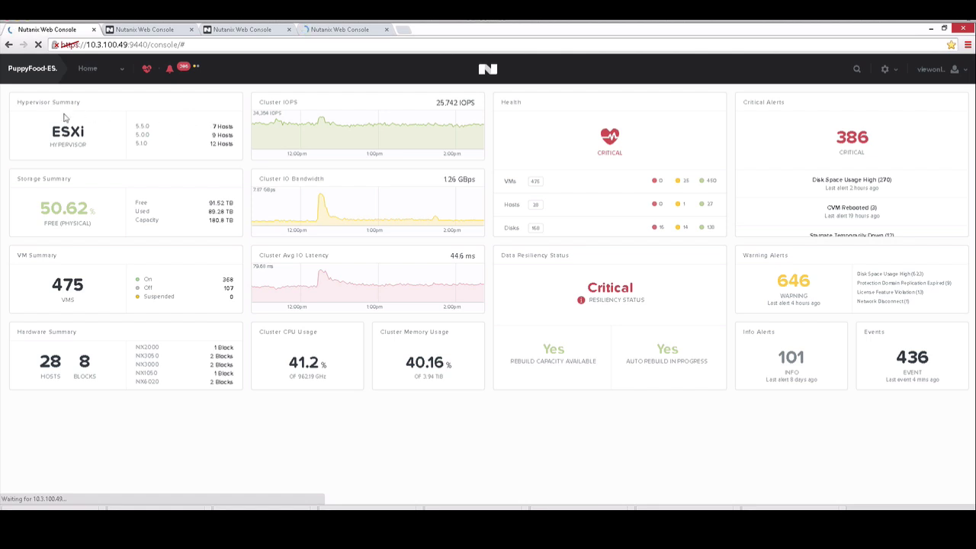
- Review the hypervisor and hardware summaries on the PuppyFood cluster's home dashboard
triple_click(87, 138)
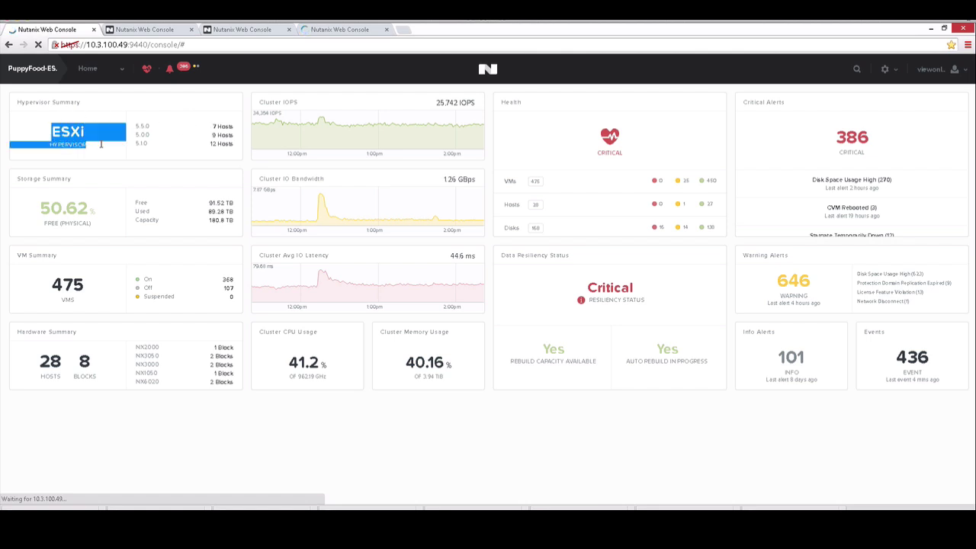
click(173, 149)
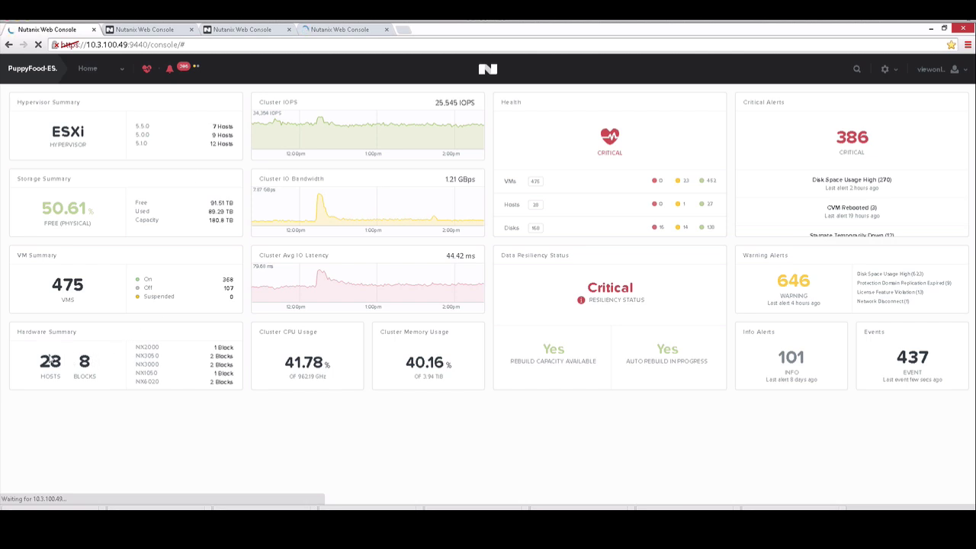
drag(51, 361, 61, 366)
click(150, 348)
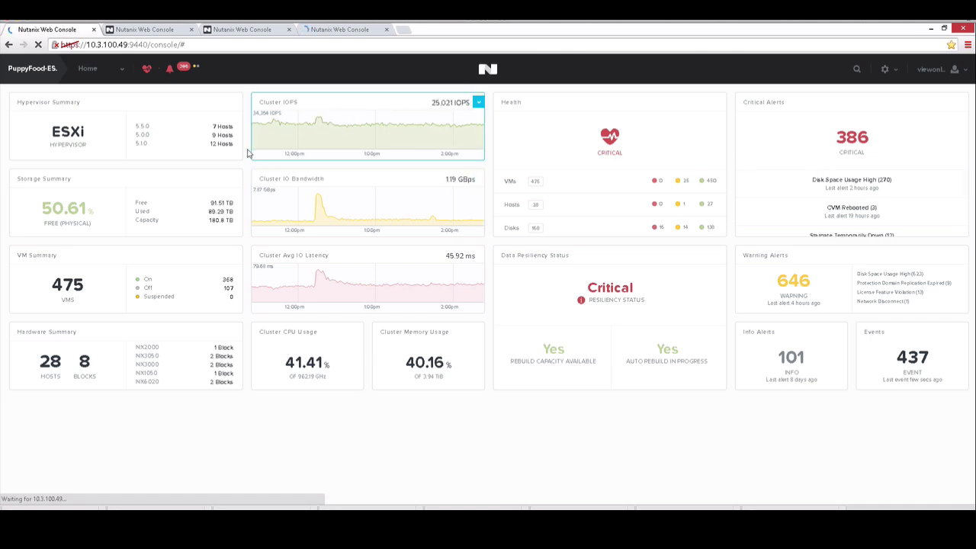
- View the dashboards of the Hyper-V and KVM clusters, and return to the PuppyFood ESXi cluster
click(142, 31)
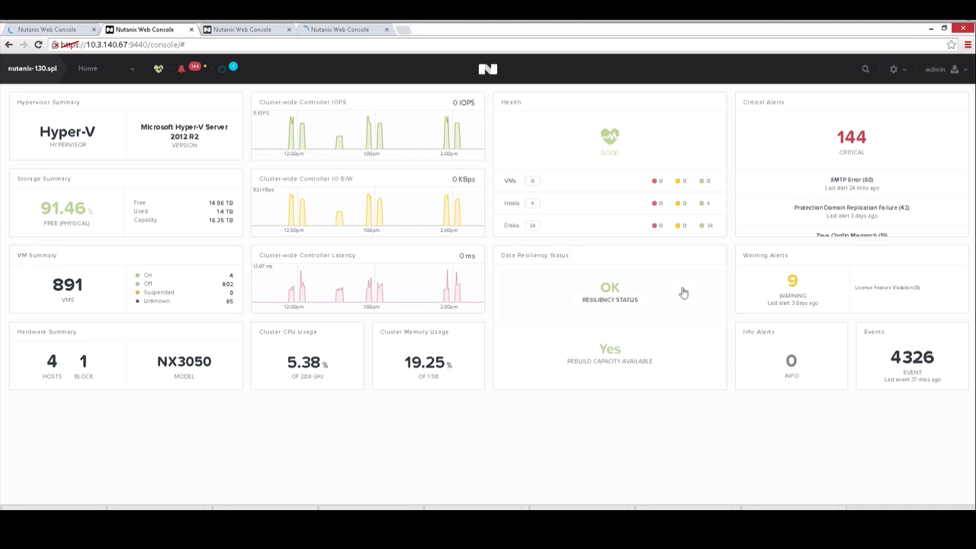
click(253, 30)
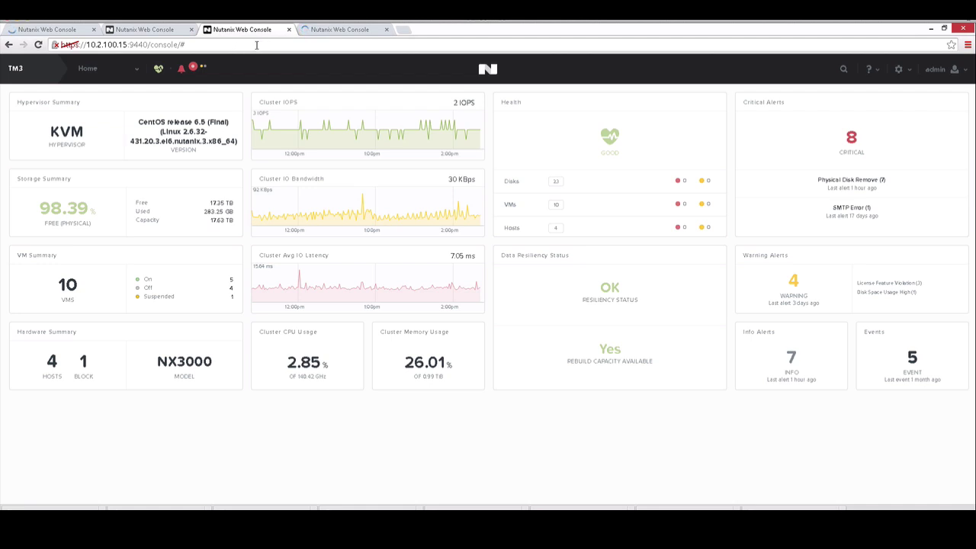
click(67, 31)
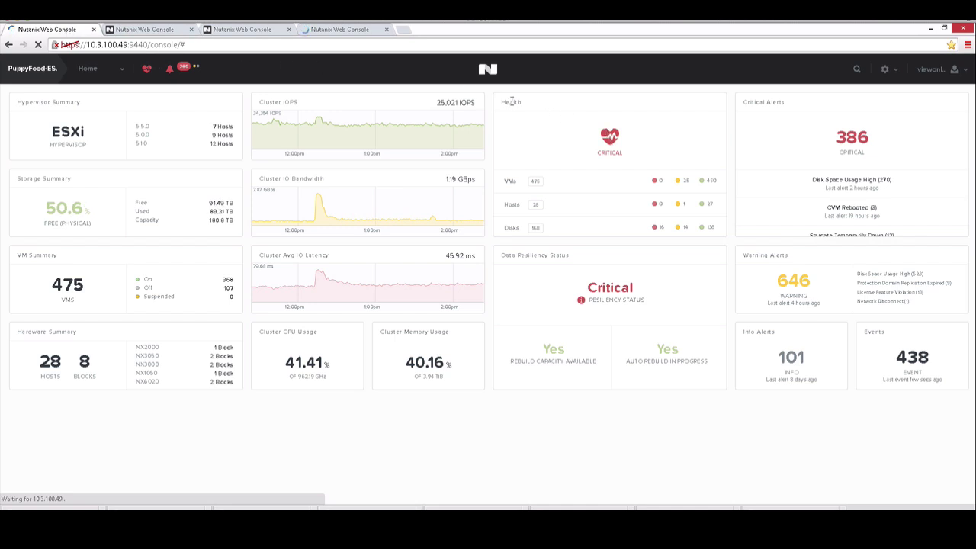
- Open the cluster's health page and show the disks grouped under Critical health
click(535, 188)
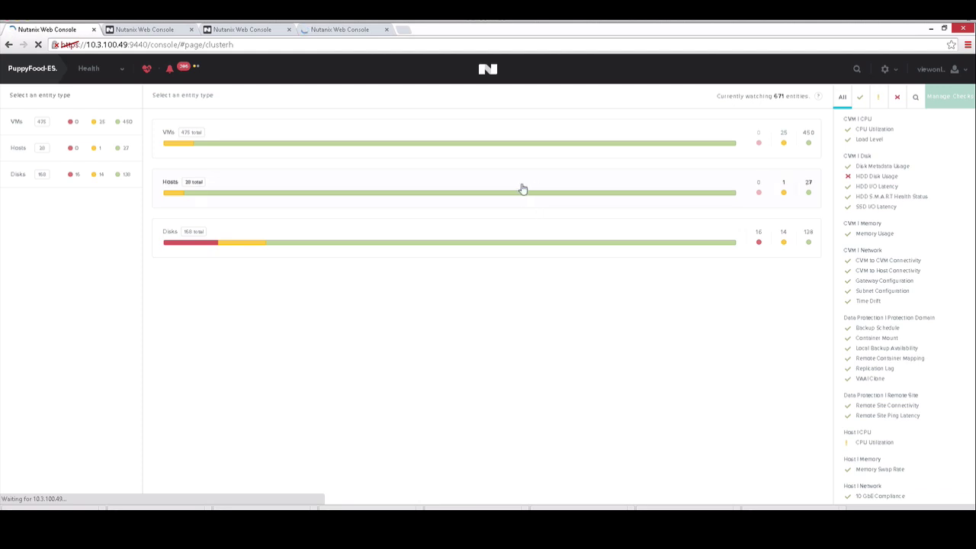
click(203, 246)
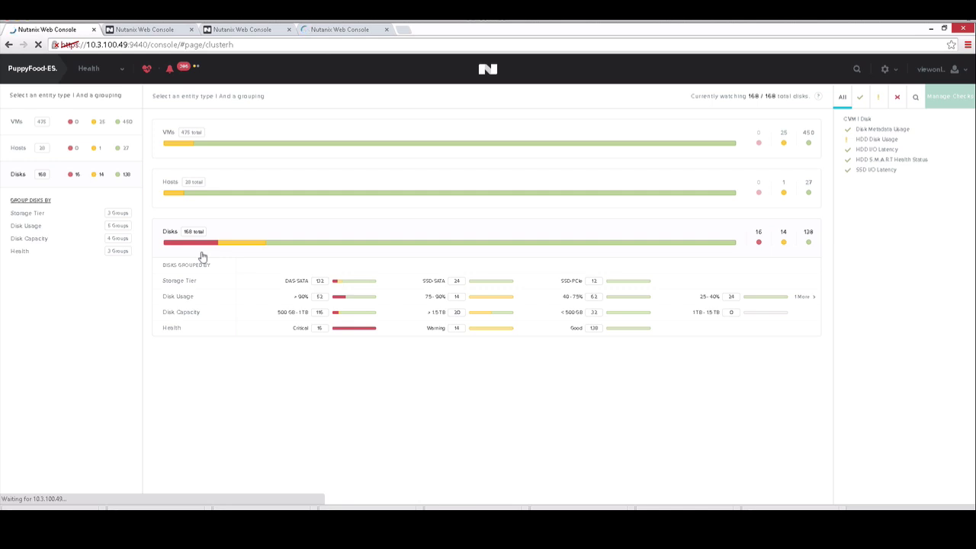
click(354, 334)
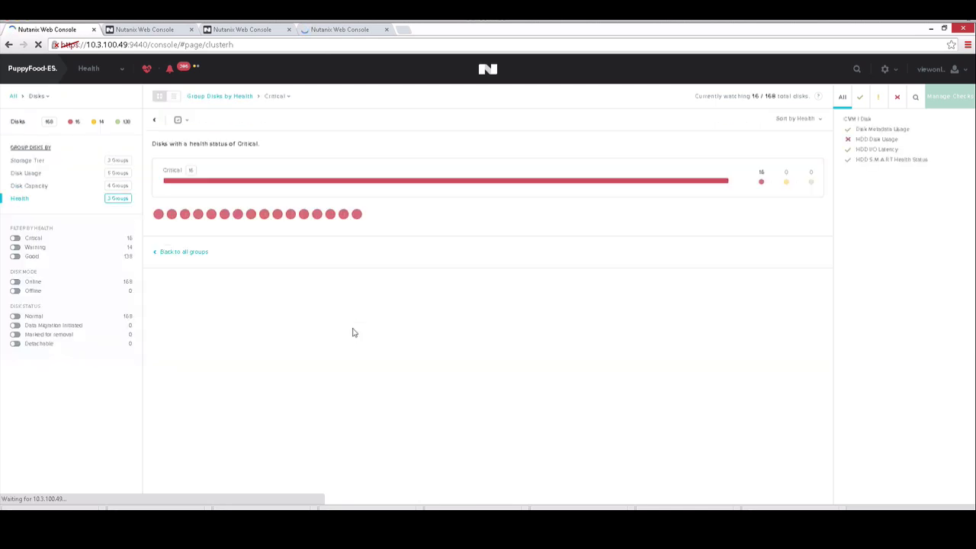
- Select the first five disks in the Critical health group to narrow the watched disks
mouse_move(171, 215)
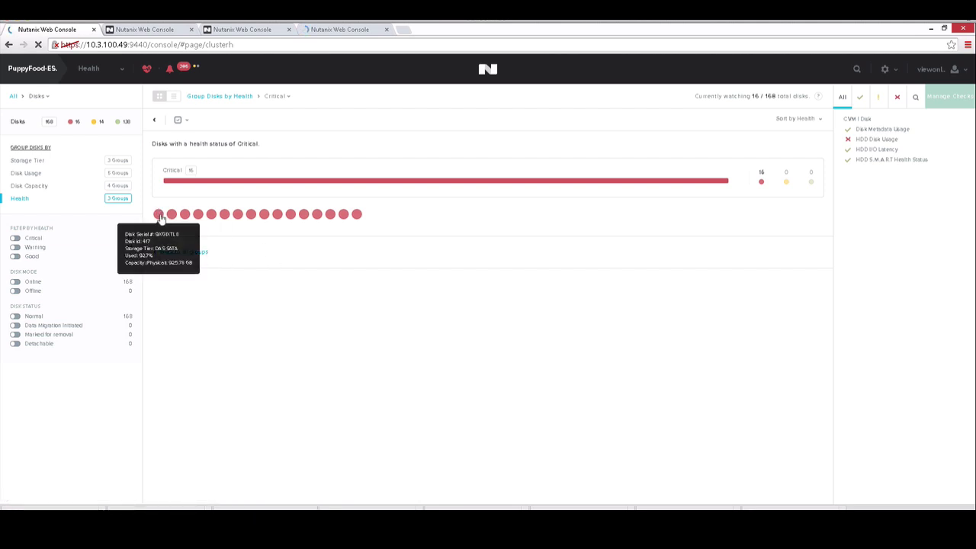
click(160, 216)
click(172, 215)
click(185, 216)
click(198, 215)
click(211, 215)
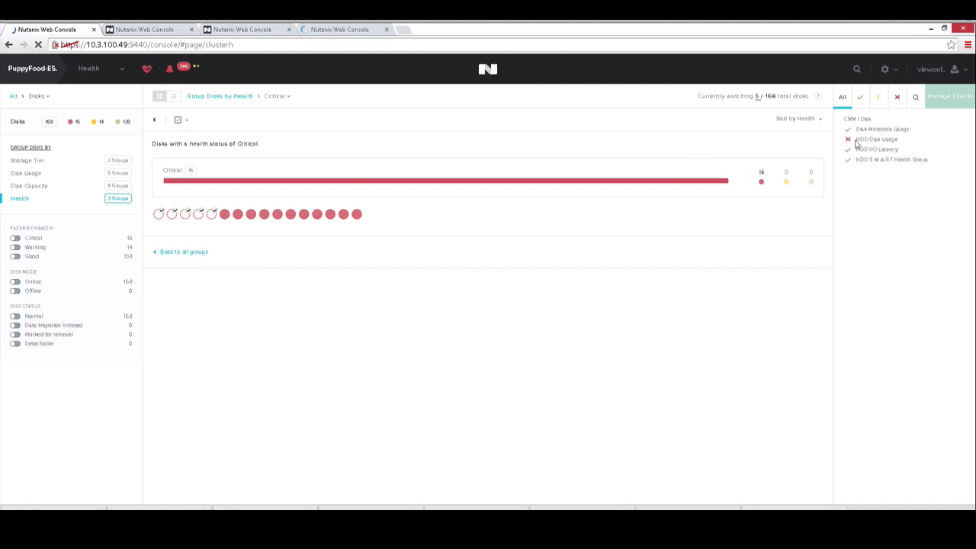
- Open the HDD Disk Usage check for the selected disks and display the check history of disk ID 558
click(872, 144)
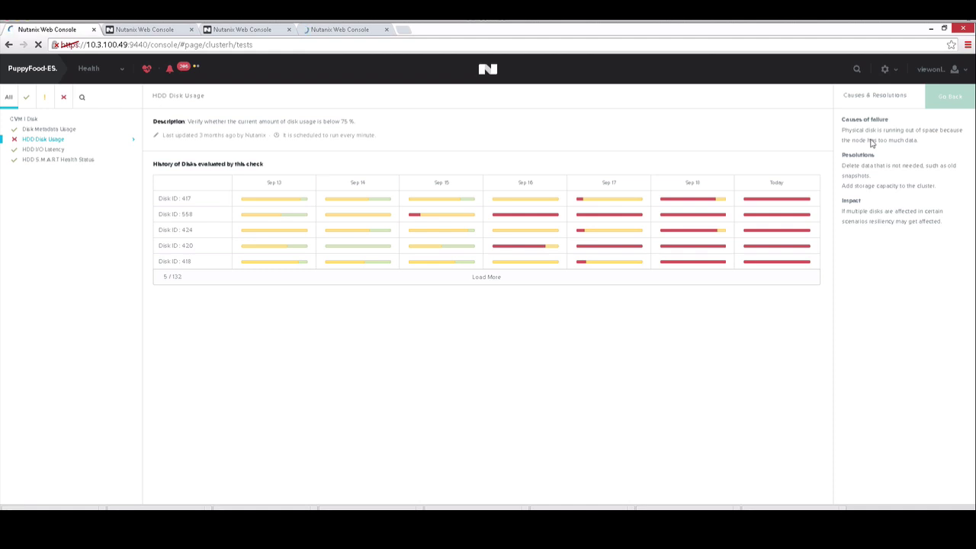
mouse_move(794, 199)
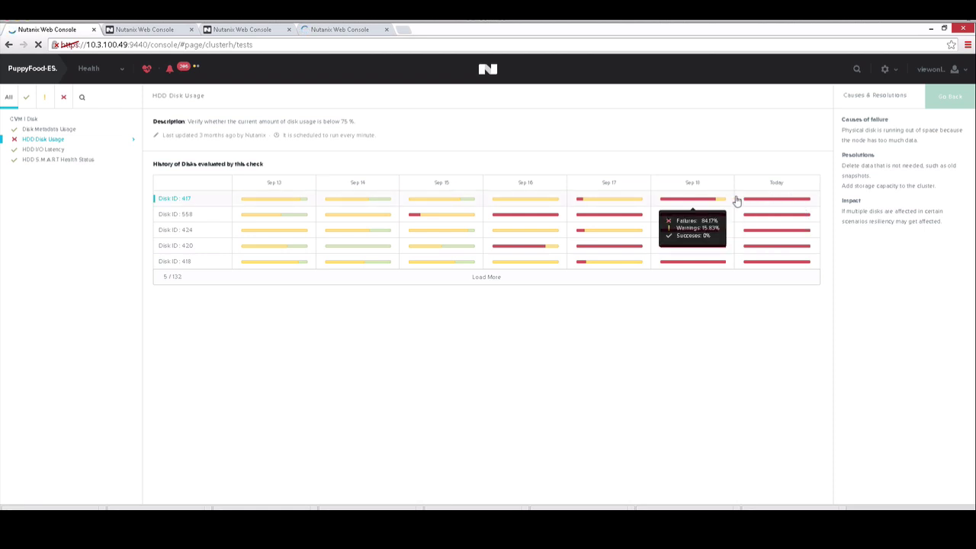
mouse_move(755, 199)
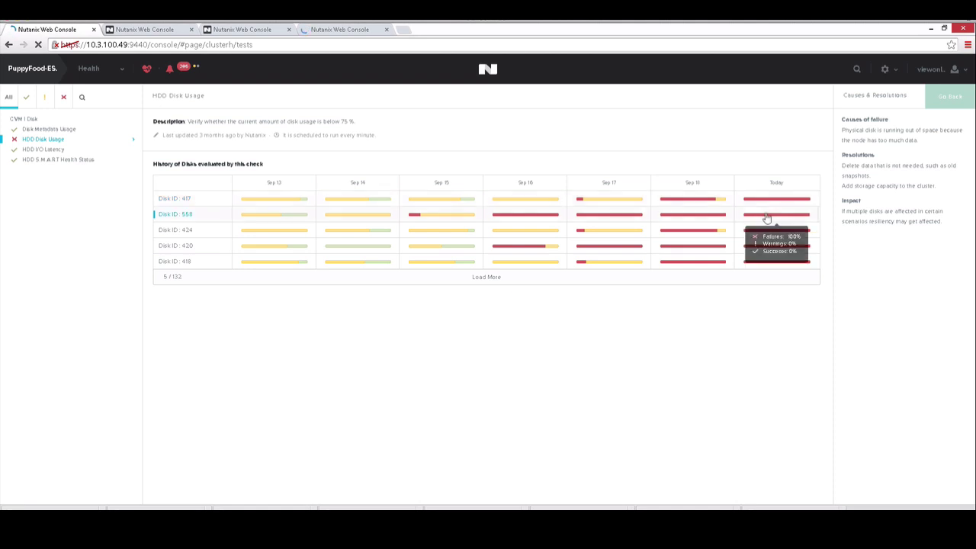
click(768, 218)
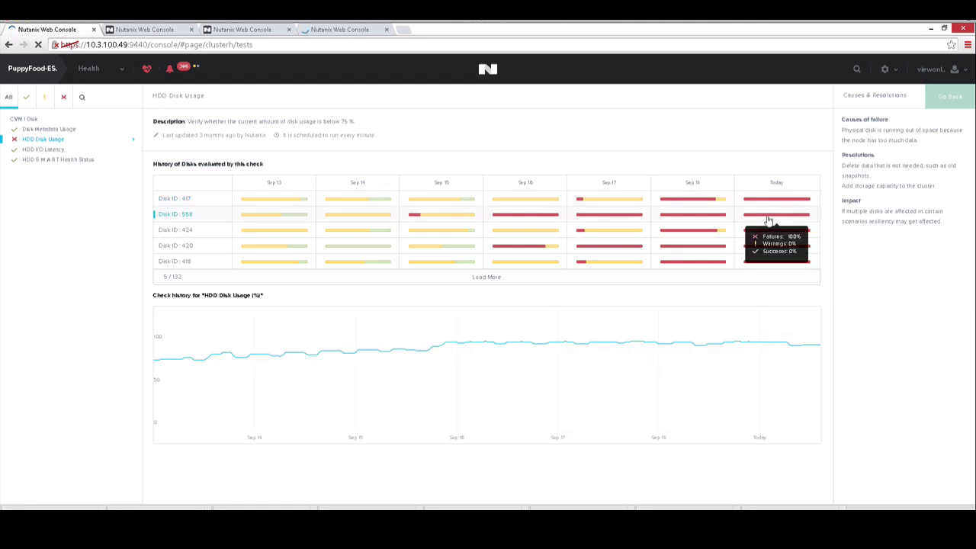
mouse_move(569, 345)
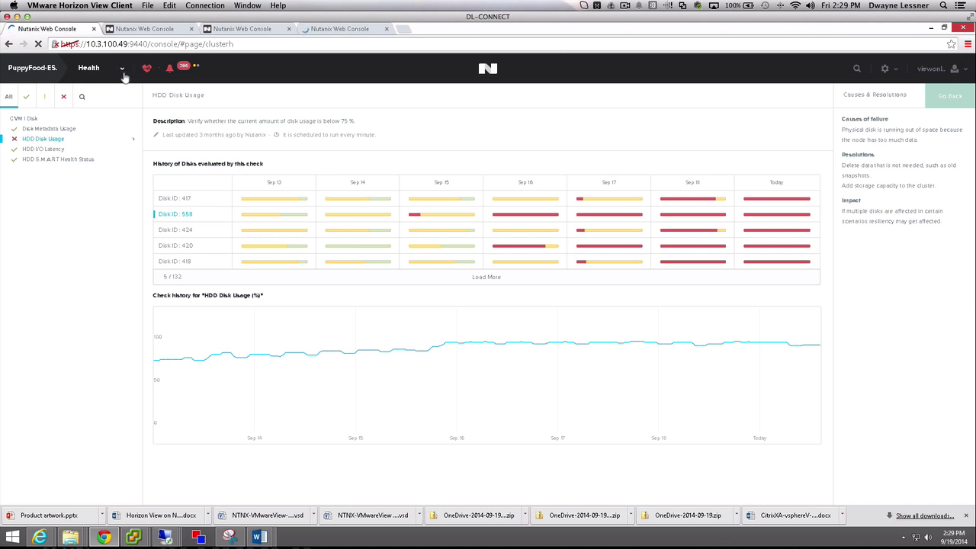
- Go to the Hardware page and display its block diagram
click(122, 71)
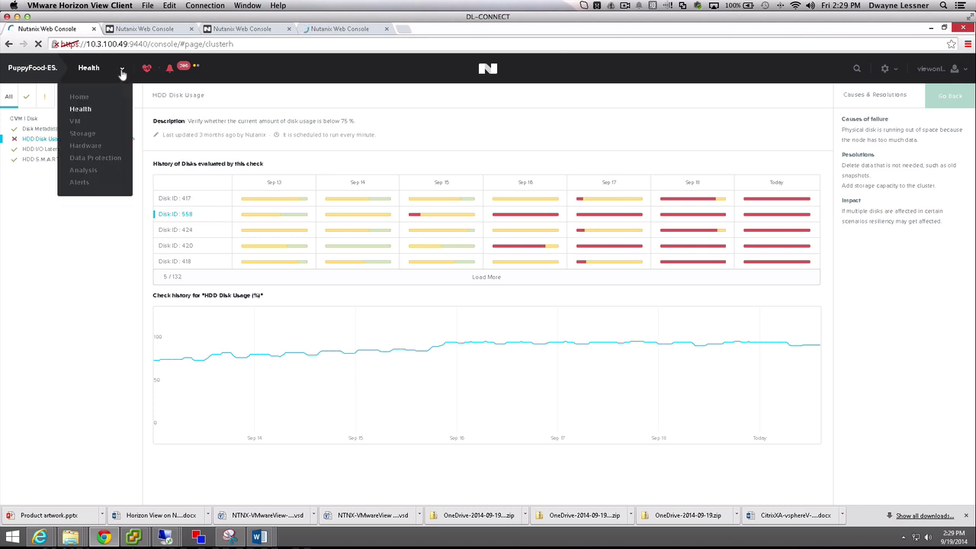
click(95, 147)
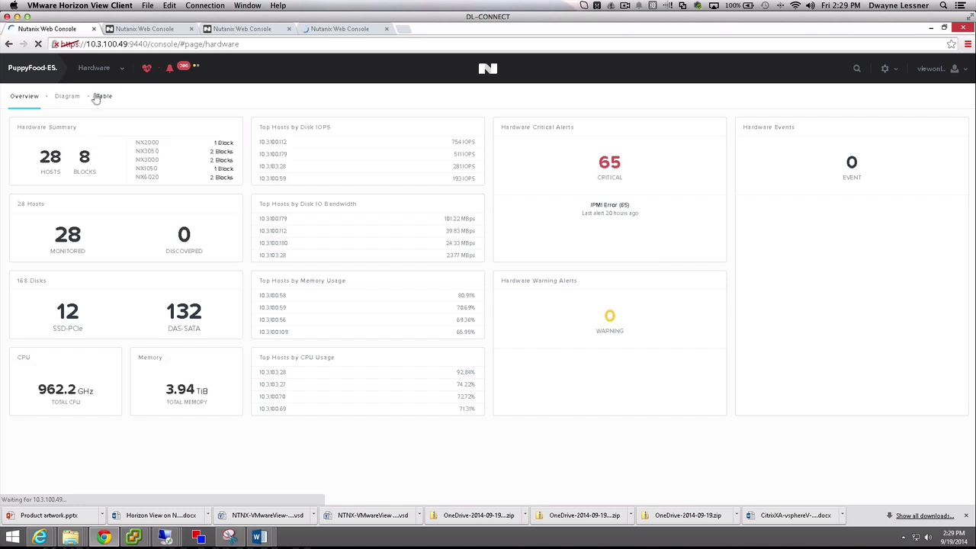
click(68, 96)
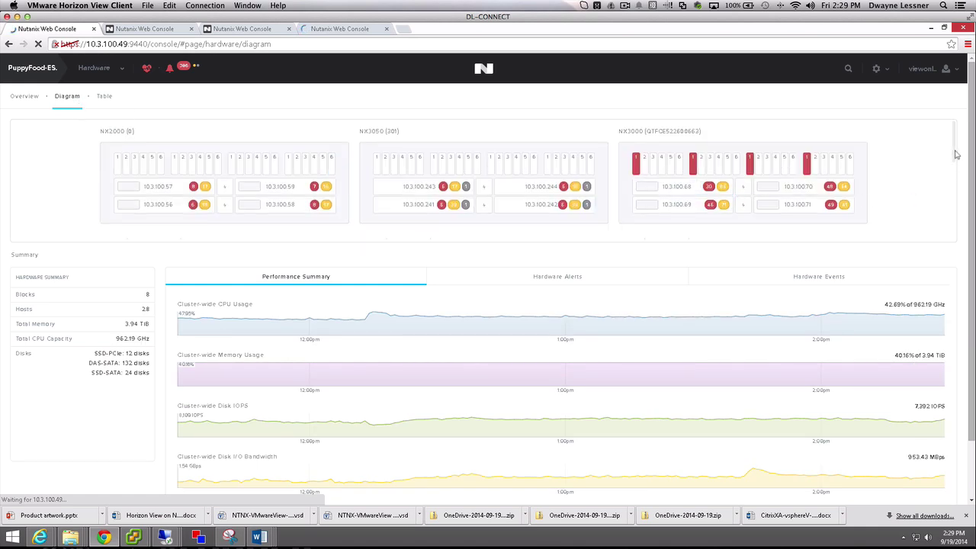
- Select host 10.3.100.243 in the NX3050 block and examine its host details and performance charts
drag(955, 144, 842, 172)
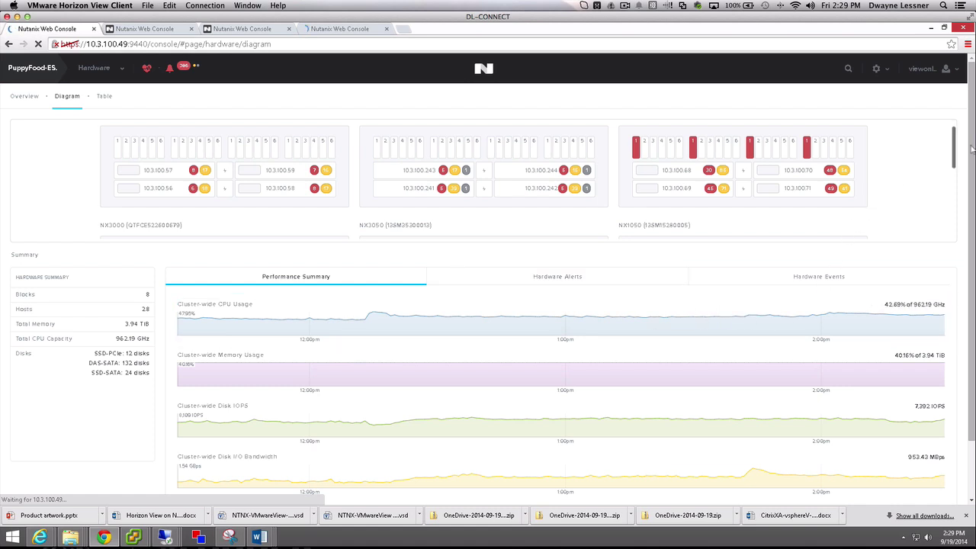
scroll(952, 158, down, 1)
click(414, 174)
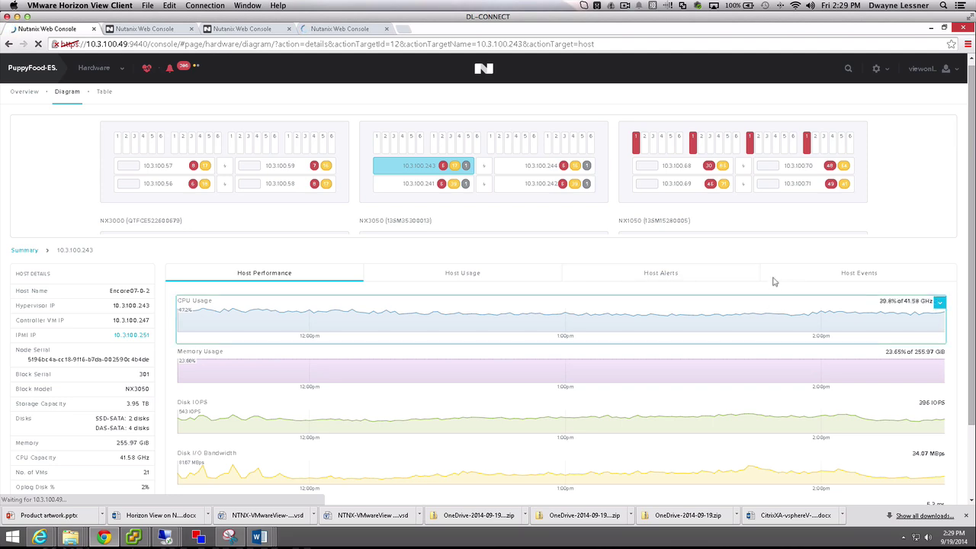
drag(973, 172, 972, 259)
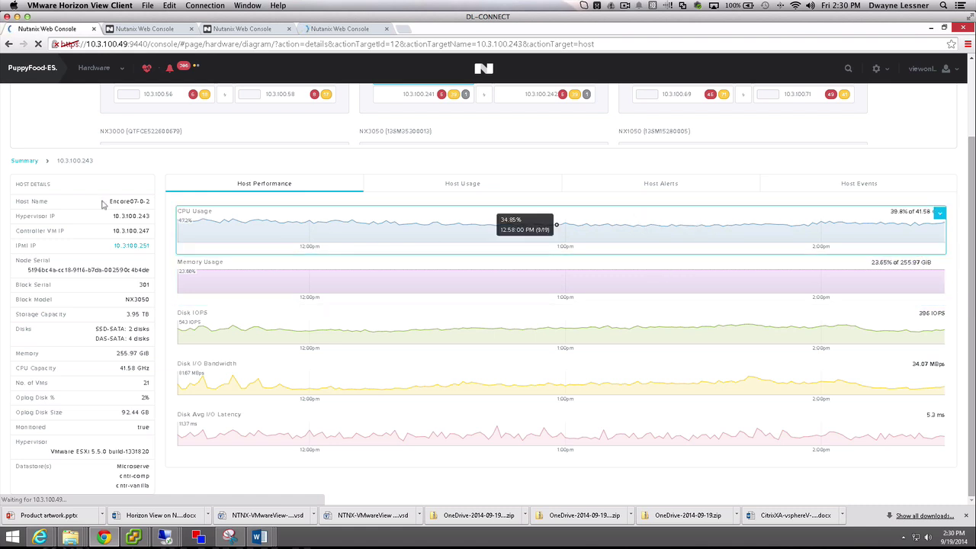
double_click(136, 204)
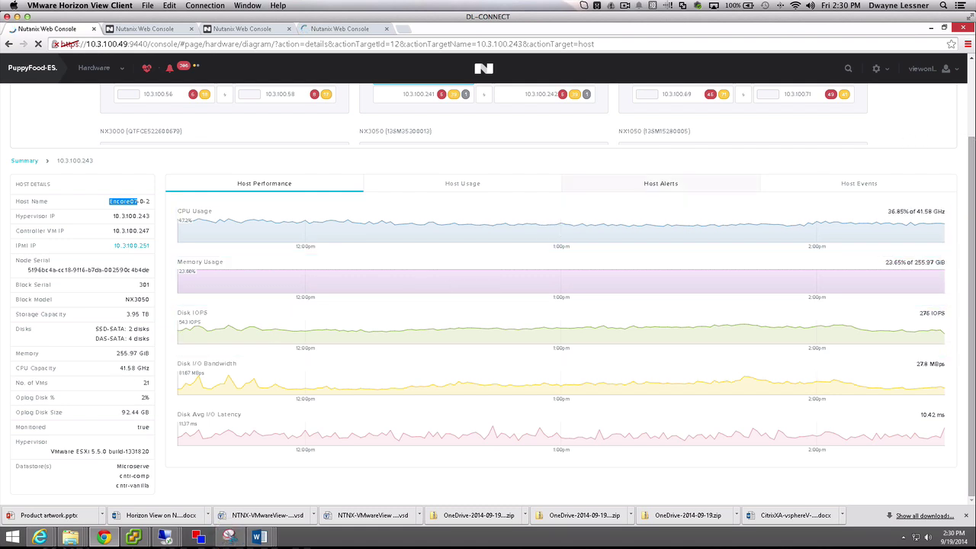
- Open the details of disk ID 590 from the hardware diagram and add its Usage Summary chart to the Analysis page
drag(974, 164, 973, 84)
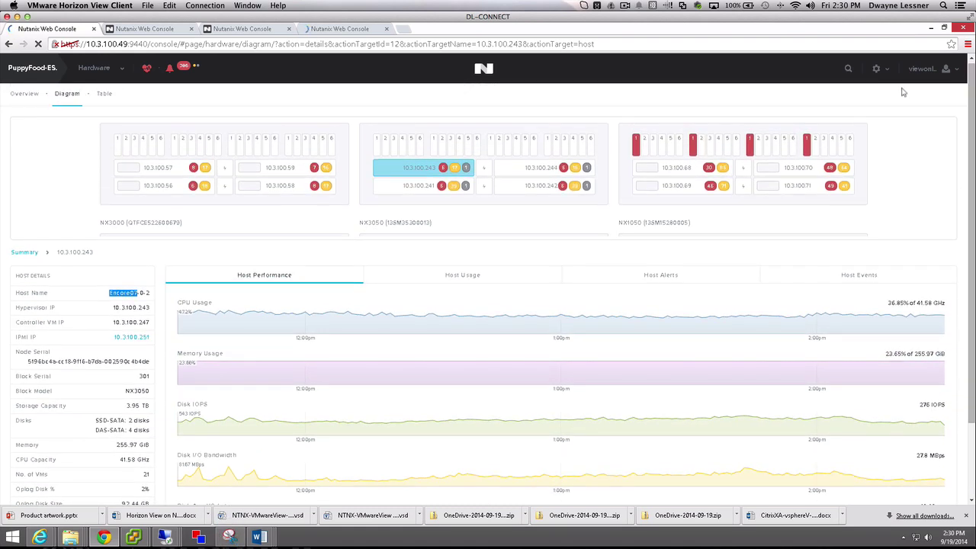
click(298, 145)
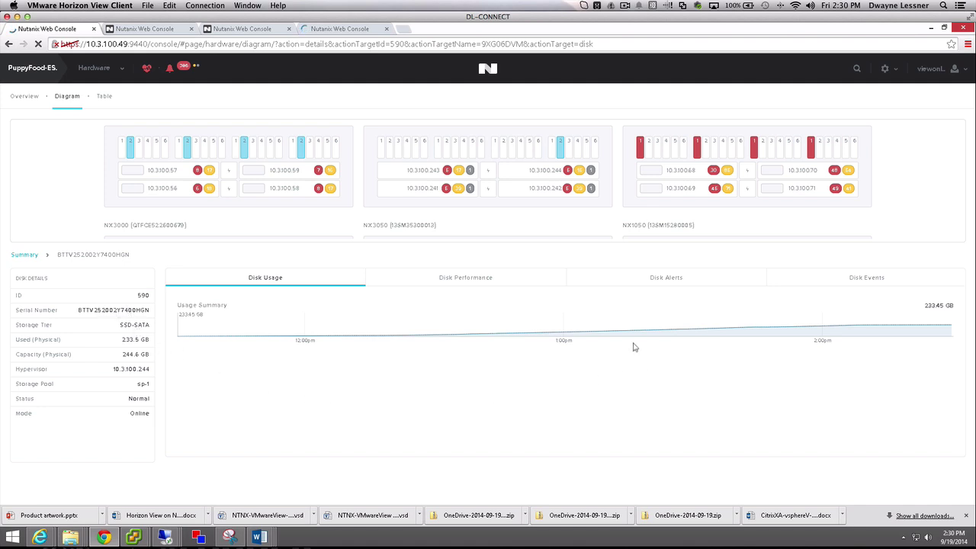
mouse_move(946, 306)
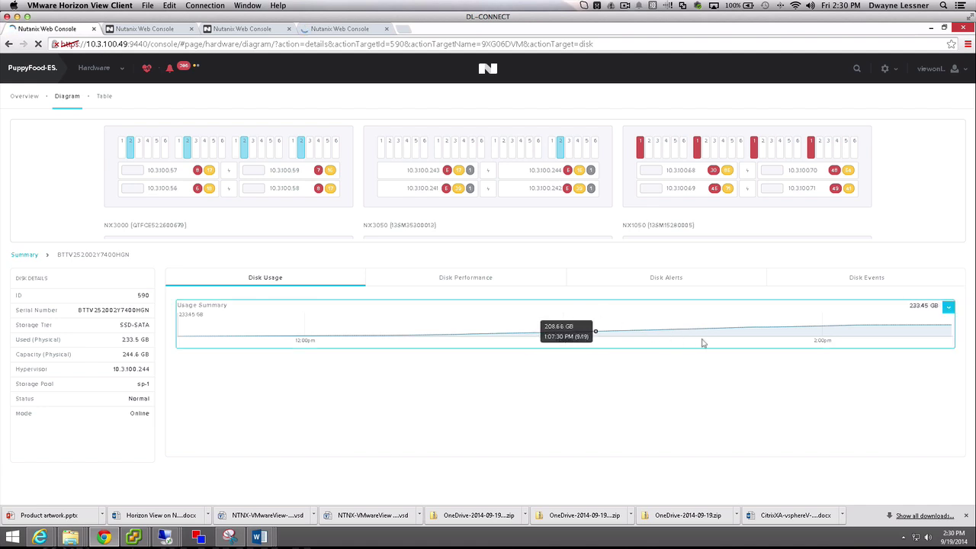
click(949, 310)
click(915, 308)
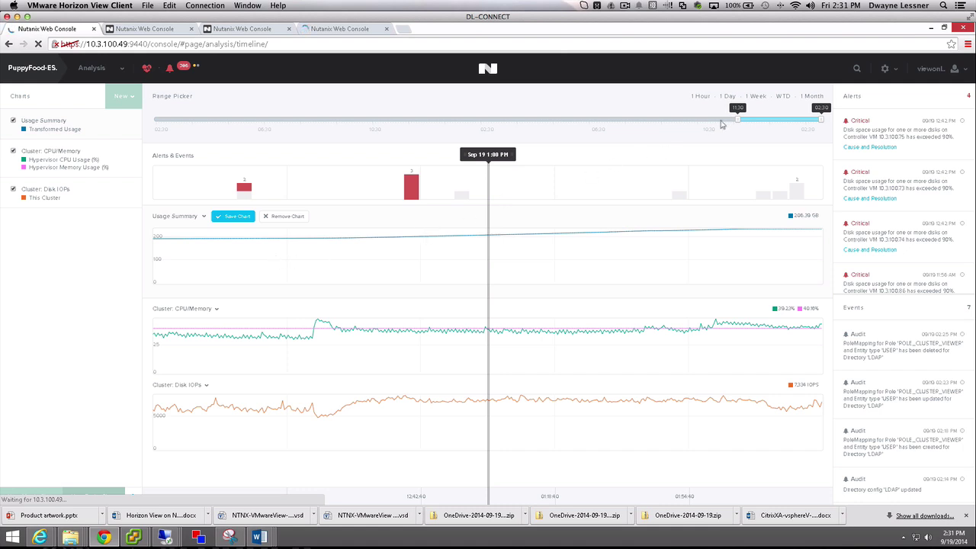
- Extend the start of the analysis time range back to 02:05 and move the timeline marker to Sep 19 11:54 AM
drag(737, 118, 580, 119)
drag(504, 118, 483, 131)
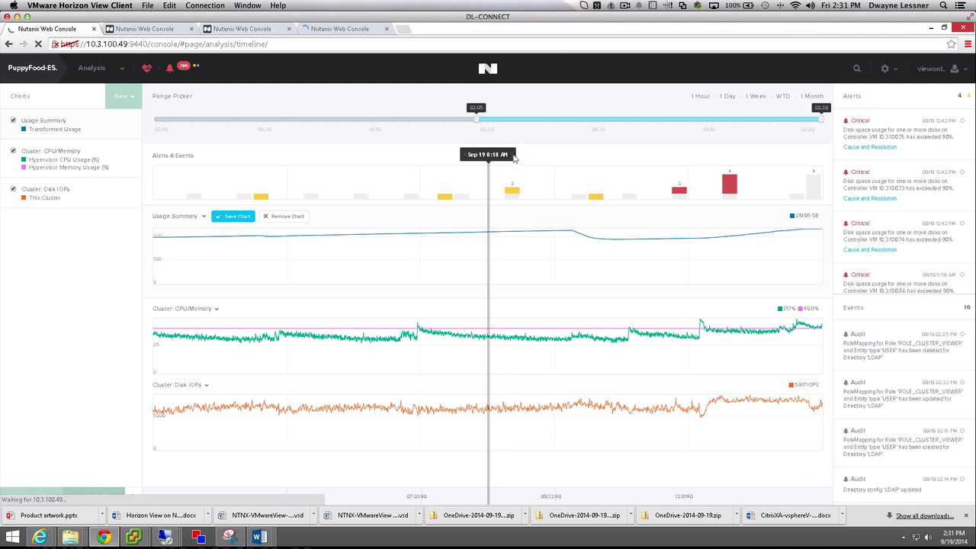
drag(553, 152, 603, 156)
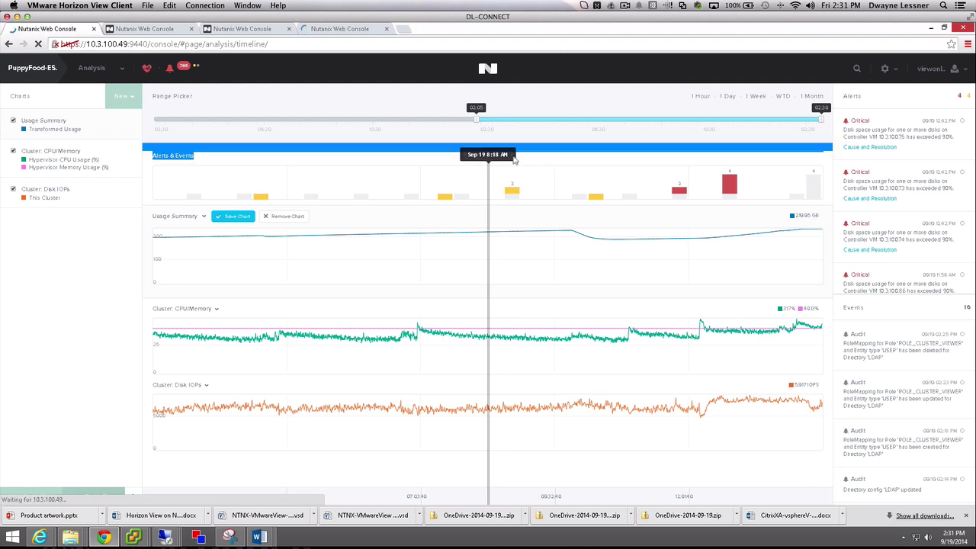
drag(511, 160, 563, 155)
click(622, 170)
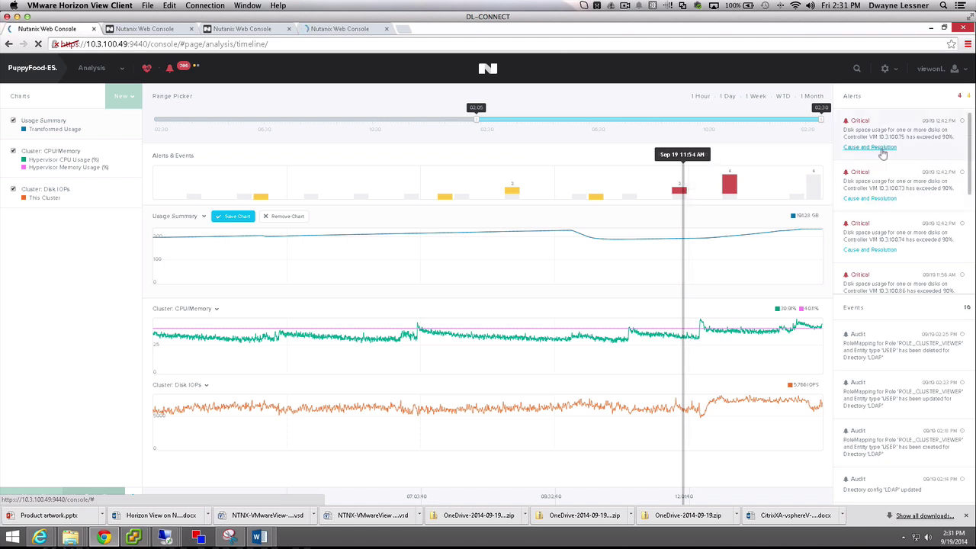
- Start a new metric chart with entity type Cluster and the PuppyFood-ESX cluster as its entity
click(128, 102)
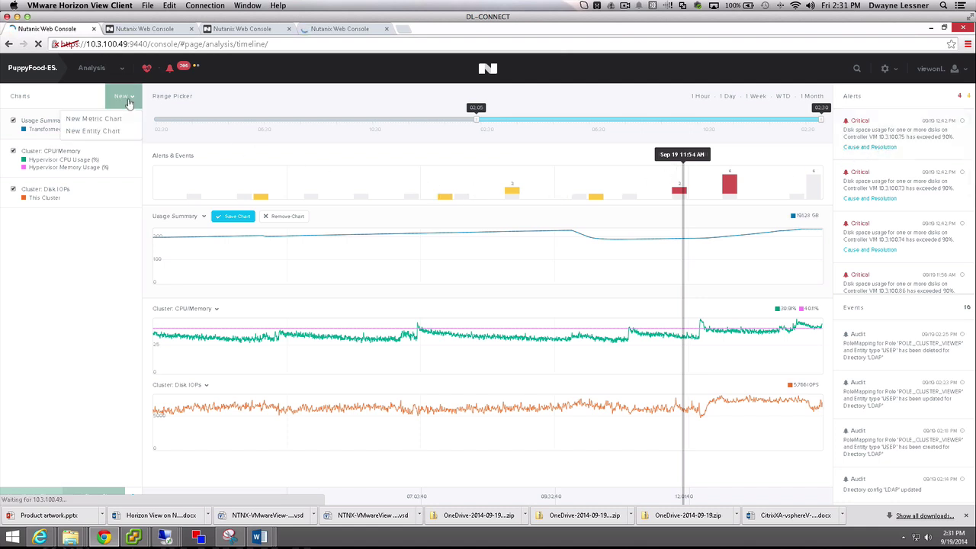
click(94, 122)
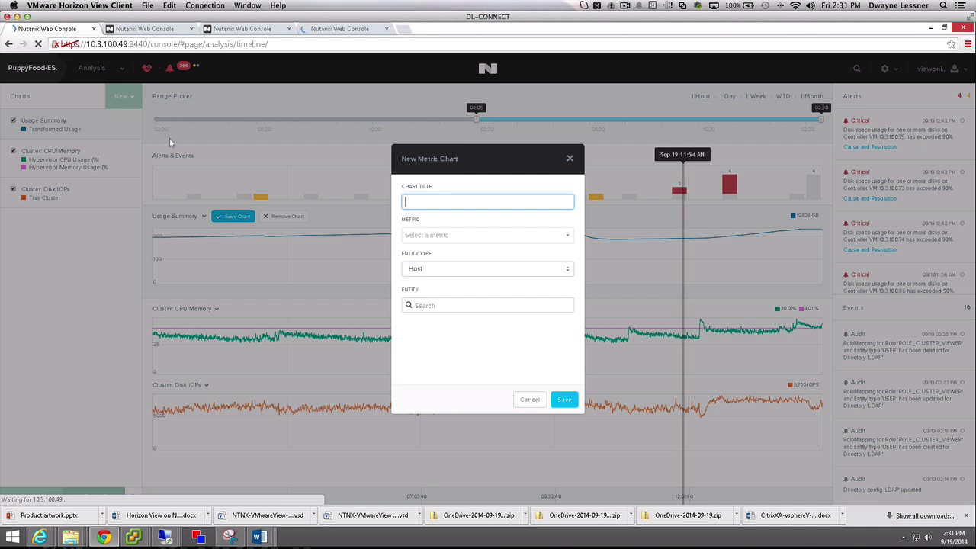
click(431, 272)
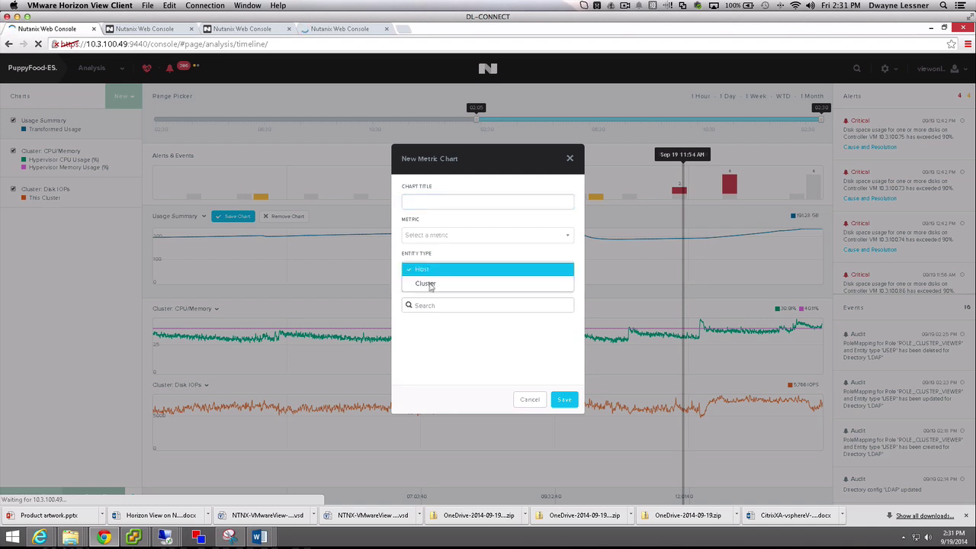
click(429, 284)
click(436, 306)
click(438, 341)
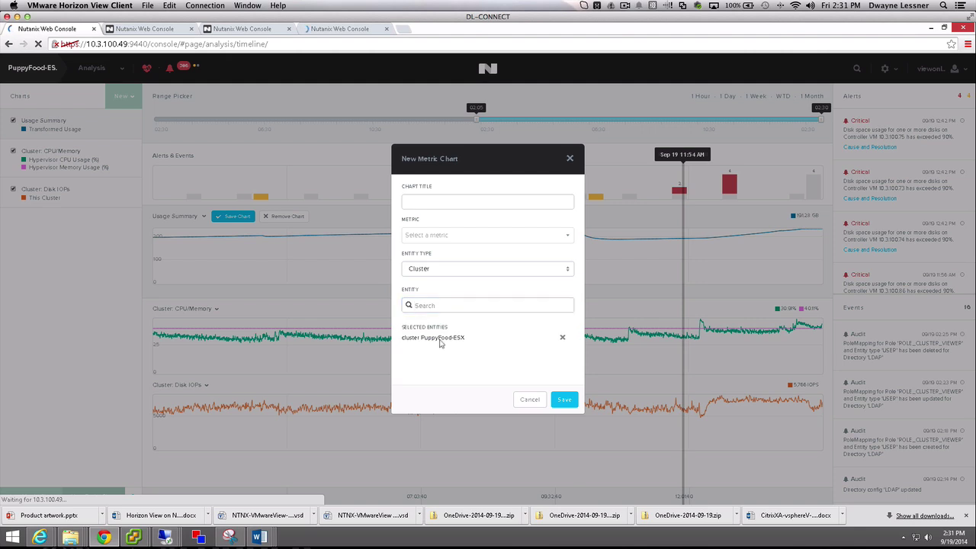
- Set the new chart's metric to Hypervisor IOPS, title it IOPS, save it and view the resulting chart
click(431, 237)
drag(569, 267, 569, 279)
scroll(569, 279, down, 3)
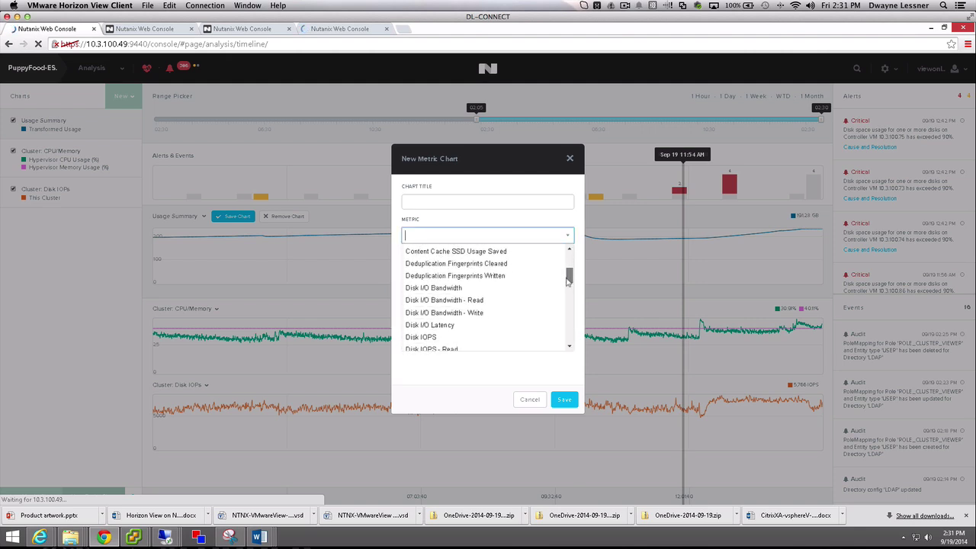
scroll(566, 292, down, 5)
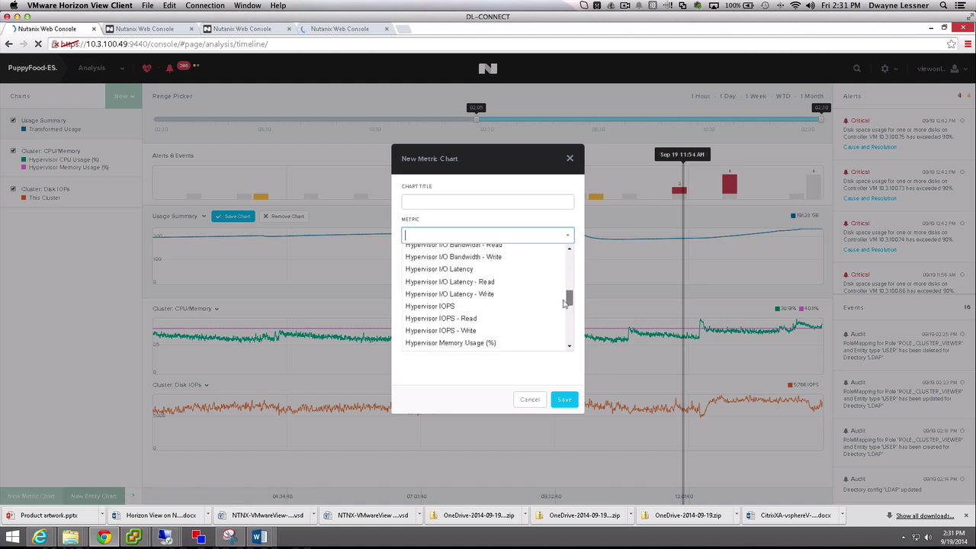
click(511, 305)
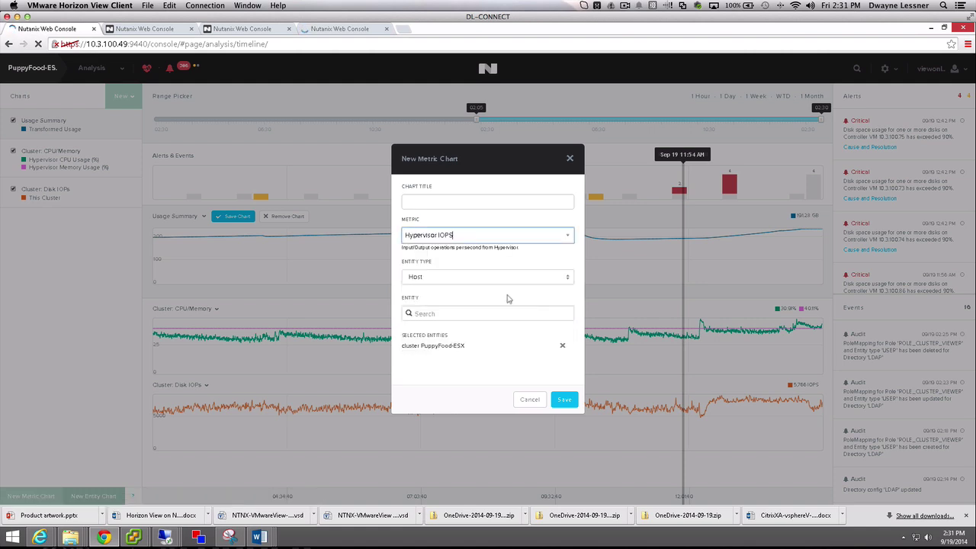
click(445, 202)
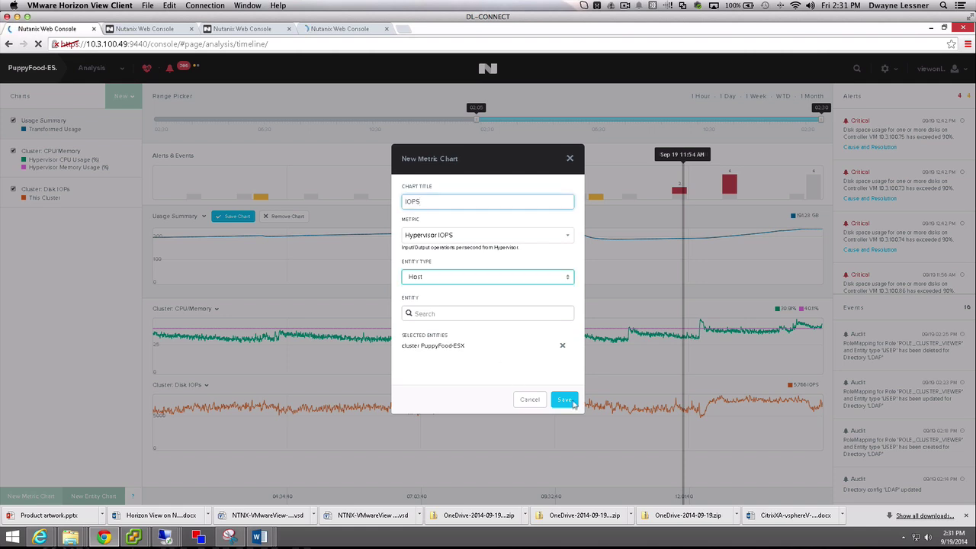
click(563, 400)
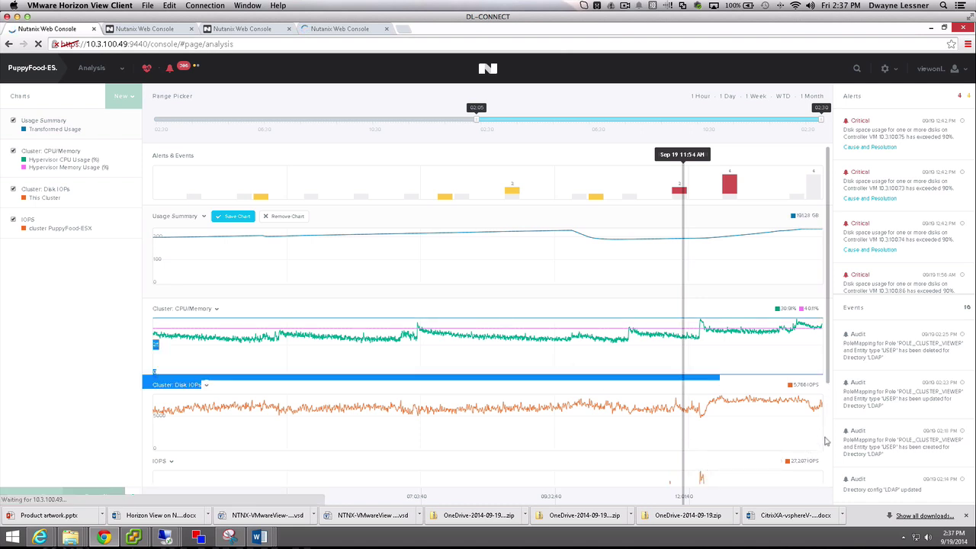
scroll(825, 446, down, 3)
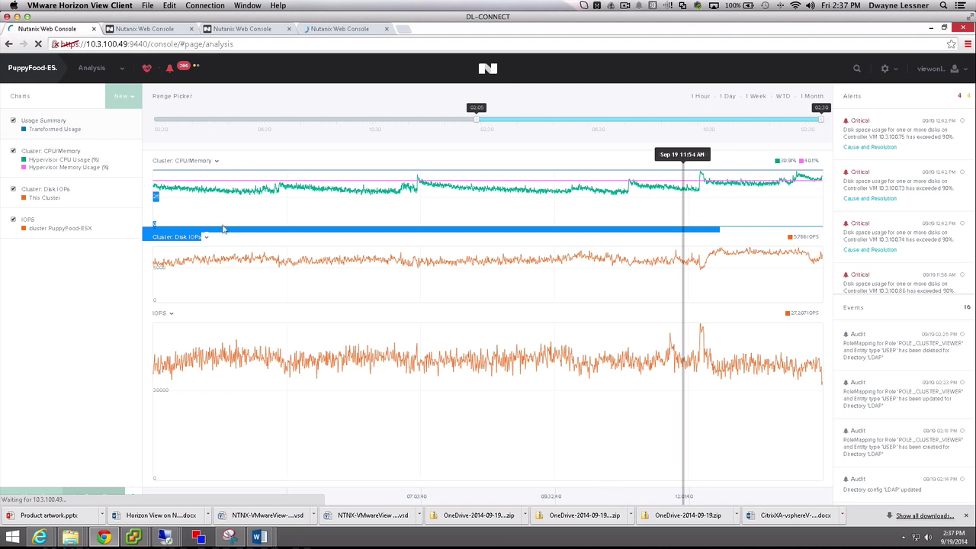
- Switch to the nutanix-130.spl cluster console, view the Expand Cluster dialog and close it
click(145, 29)
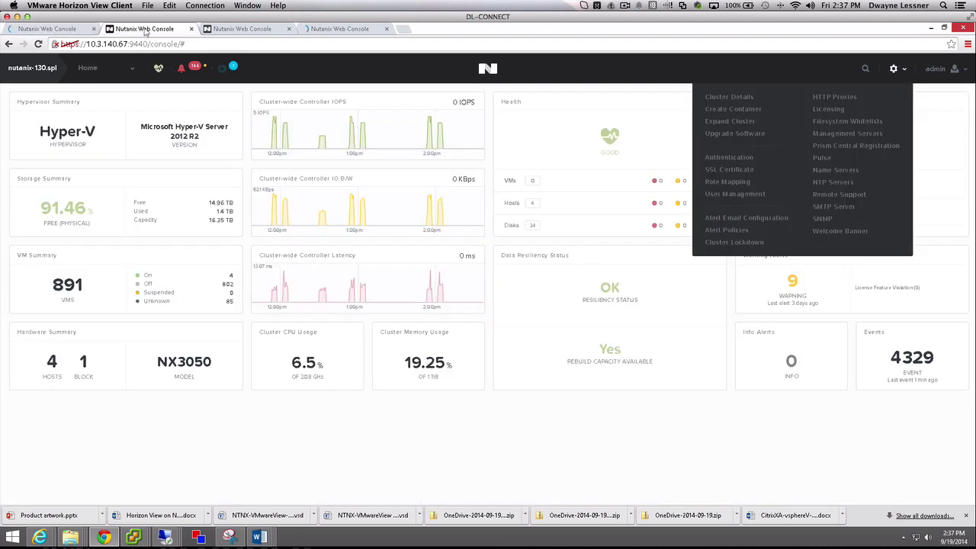
click(734, 122)
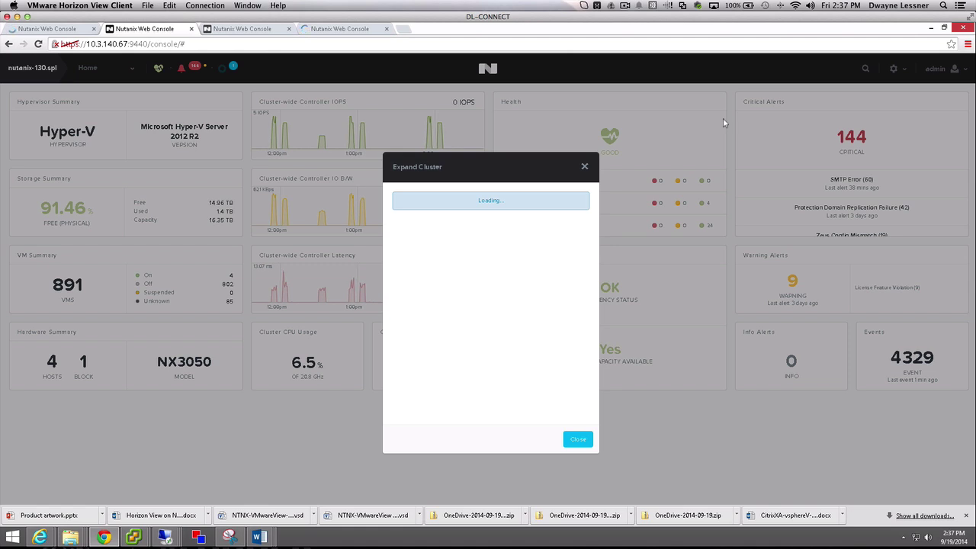
click(584, 168)
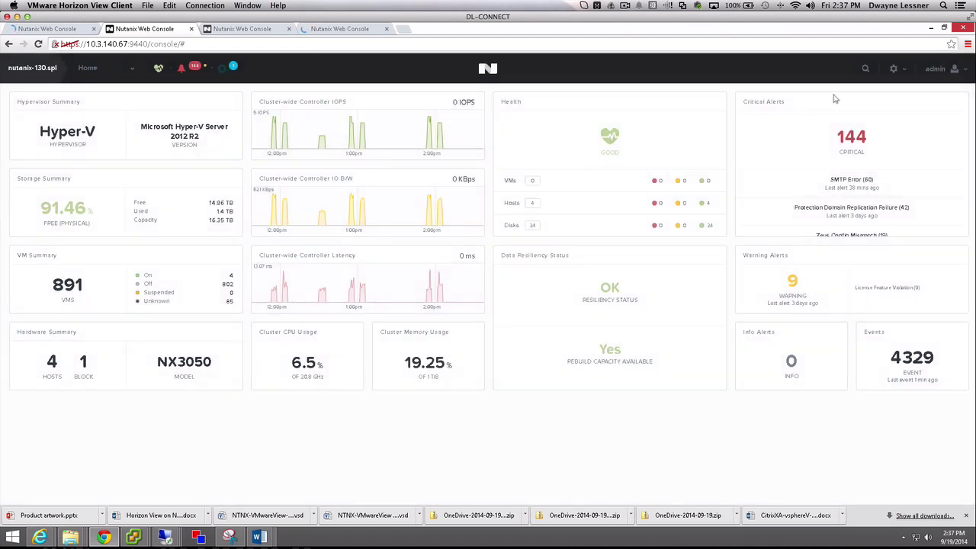
- Start creating a container and show its advanced settings, keeping replication factor 2 and going to the reserved capacity
click(900, 72)
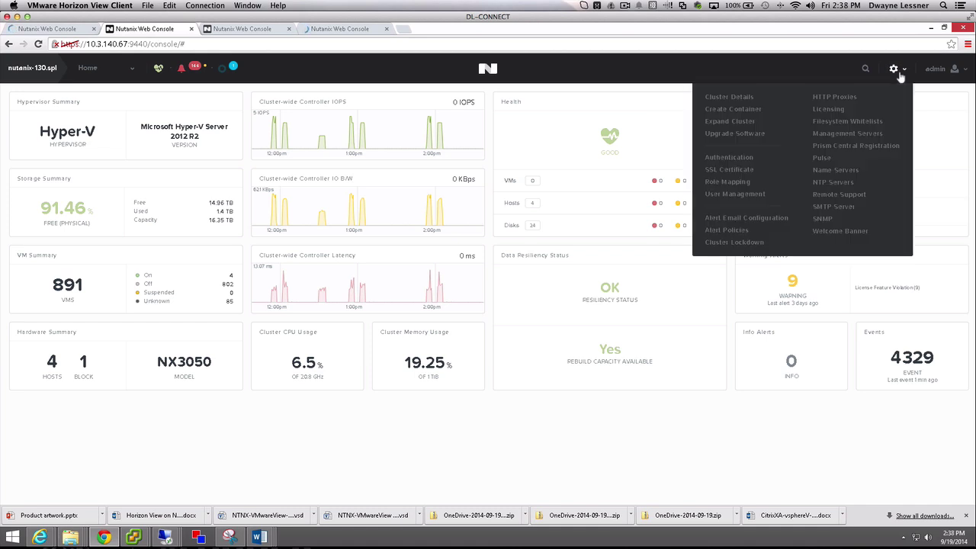
click(753, 113)
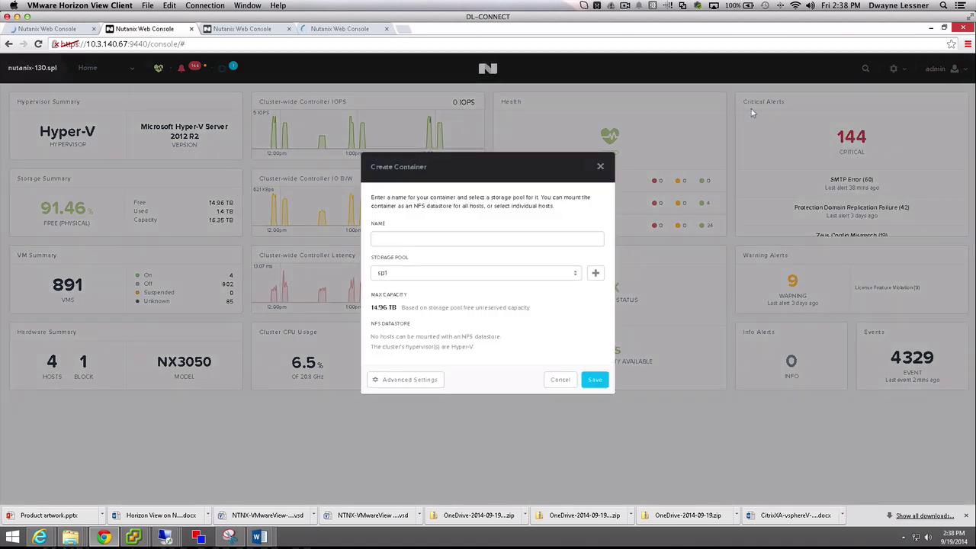
click(449, 238)
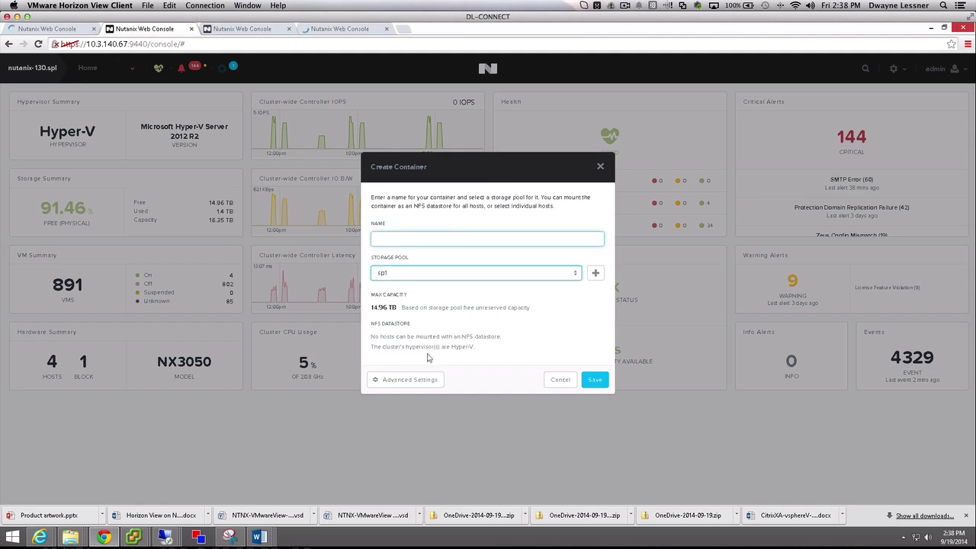
click(424, 381)
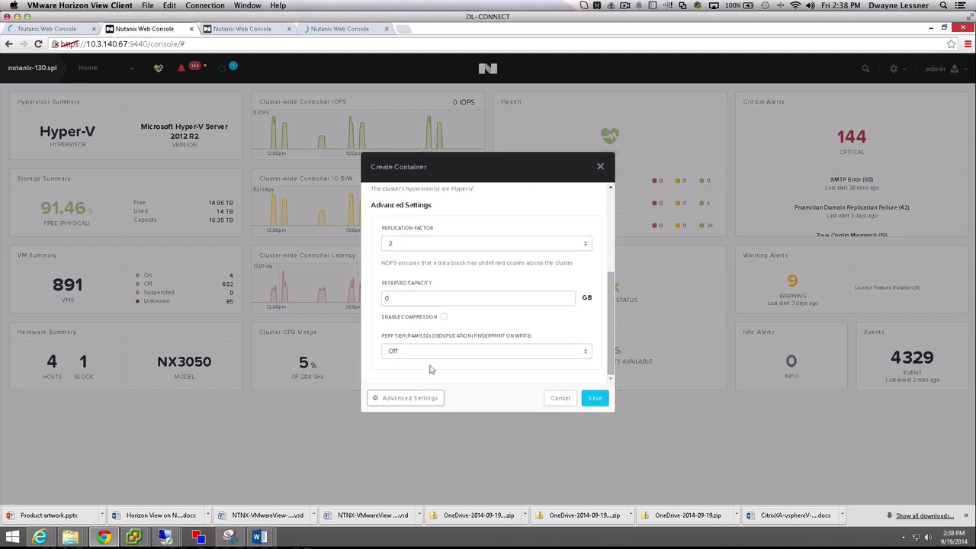
click(527, 248)
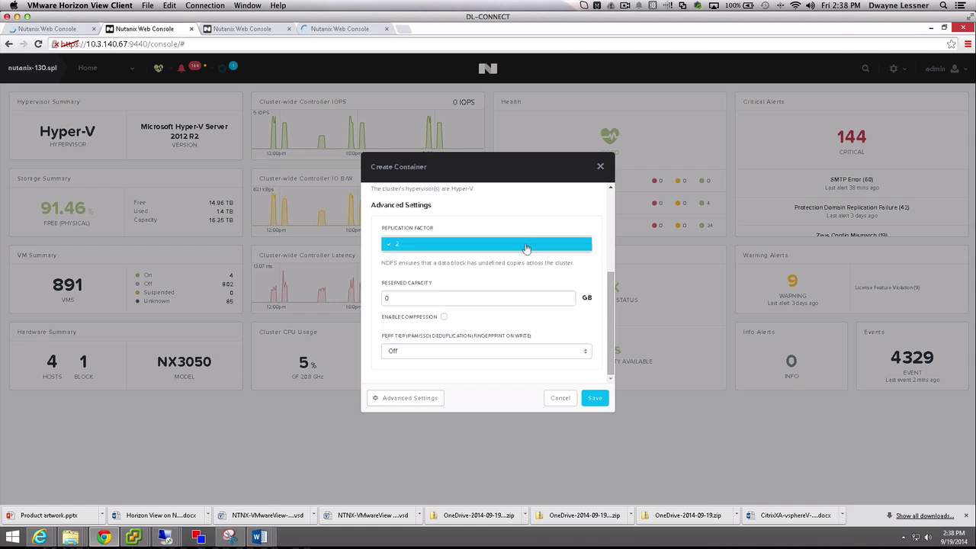
click(524, 245)
click(479, 298)
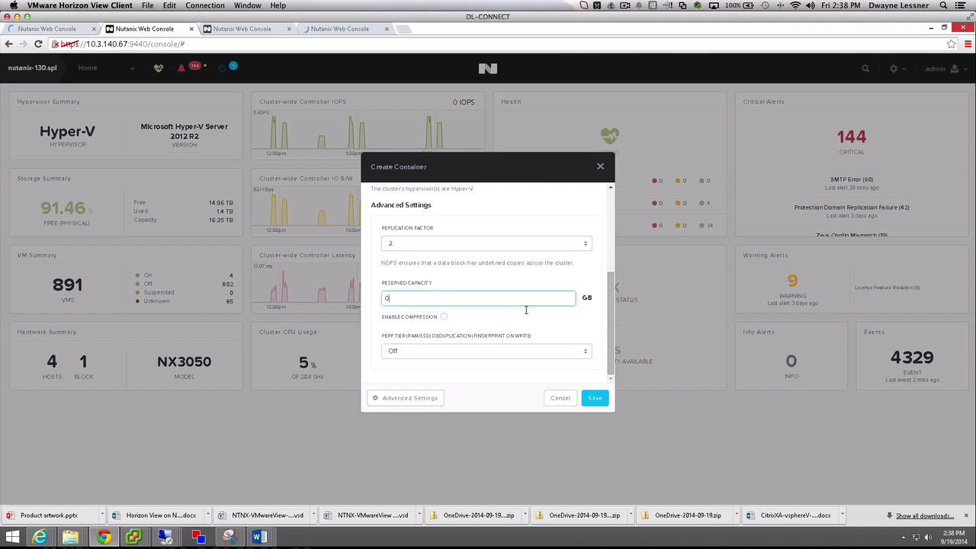
- Try enabling compression, performance-tier deduplication and post-process capacity-tier deduplication for the container, and cancel its creation
click(445, 318)
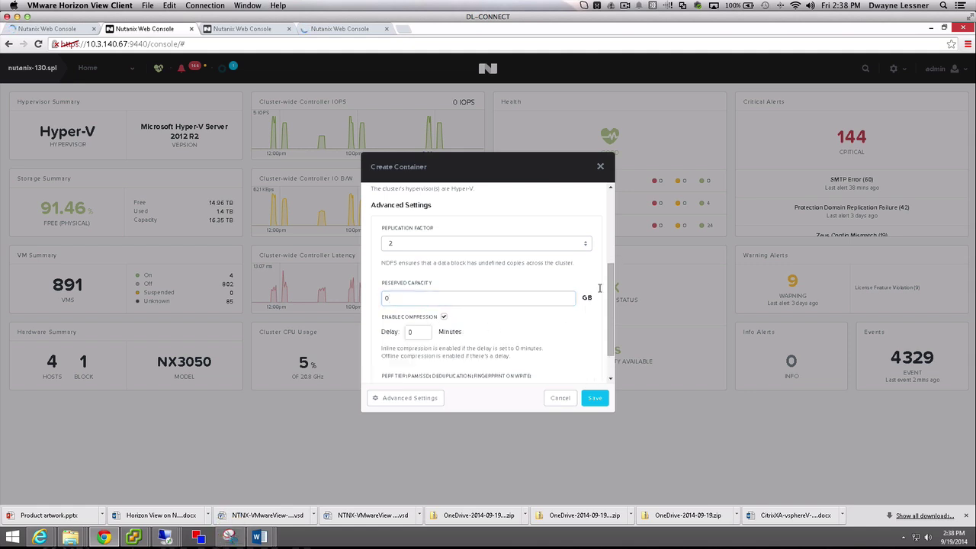
scroll(614, 308, down, 2)
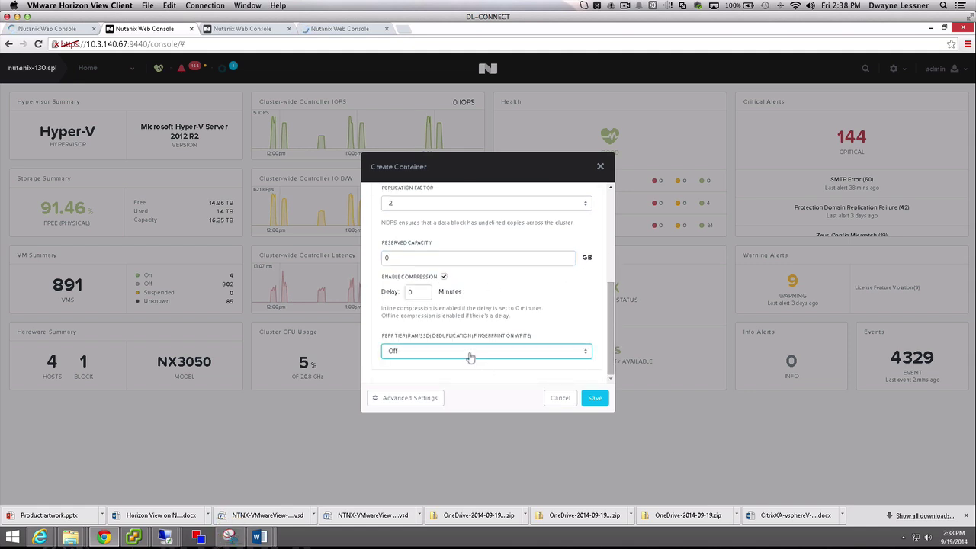
click(471, 357)
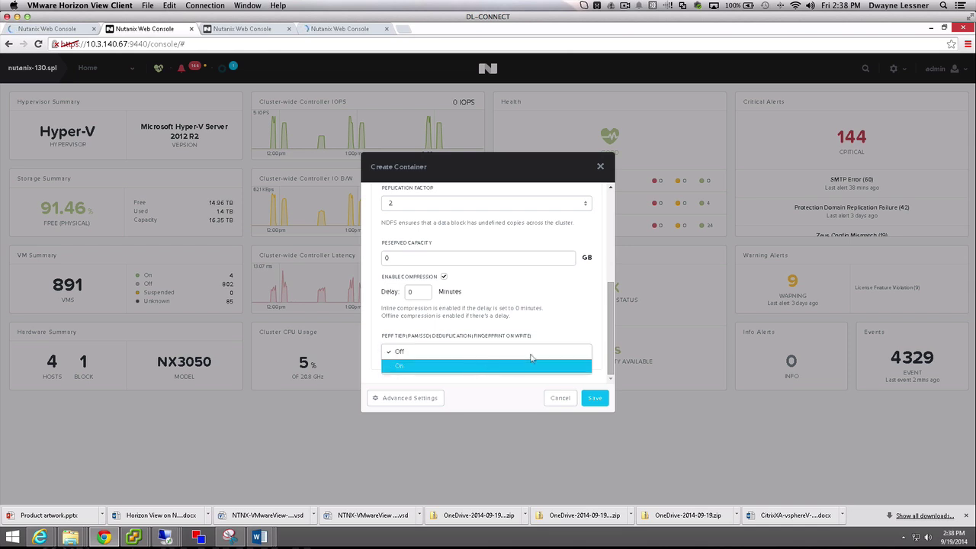
click(469, 366)
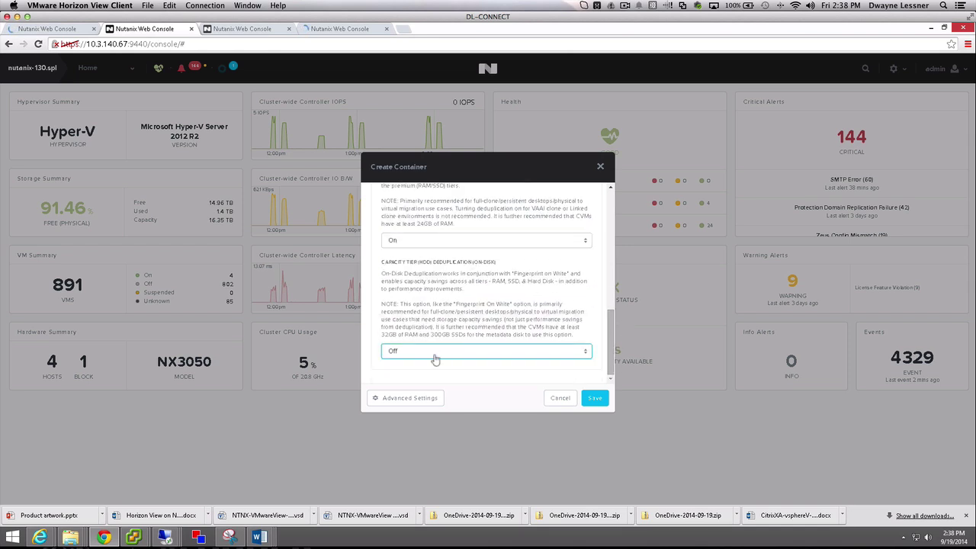
click(434, 359)
click(438, 367)
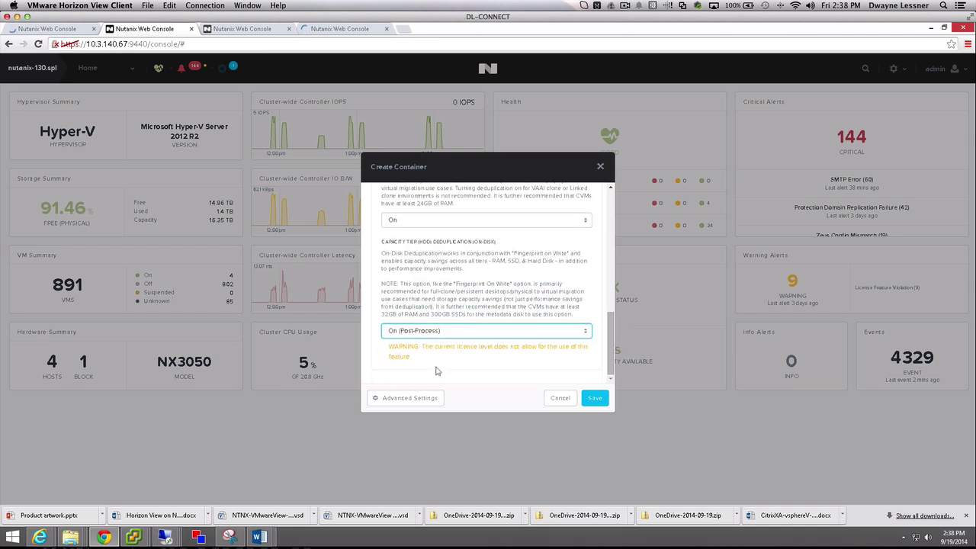
click(561, 399)
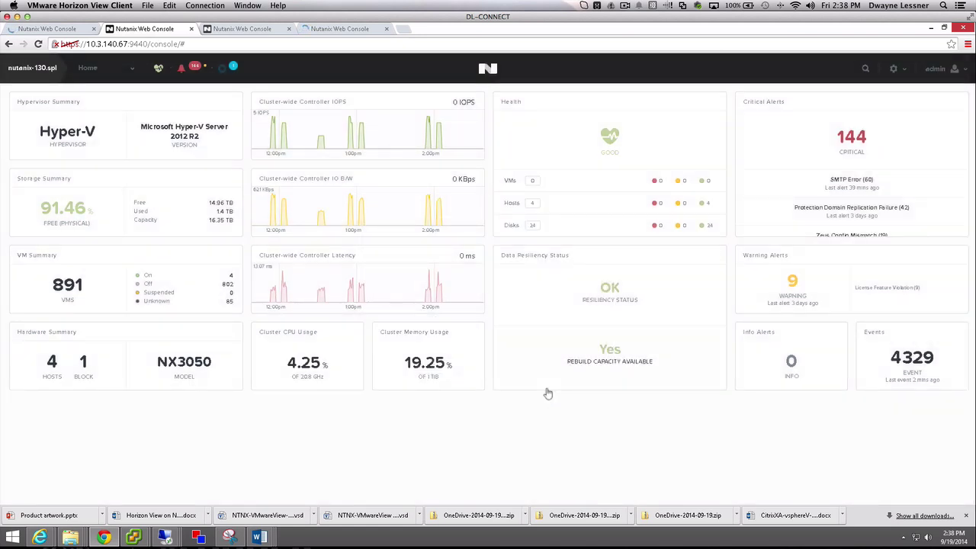
- View the Upgrade Software dialog, close it and bring up the cluster settings options again
click(902, 74)
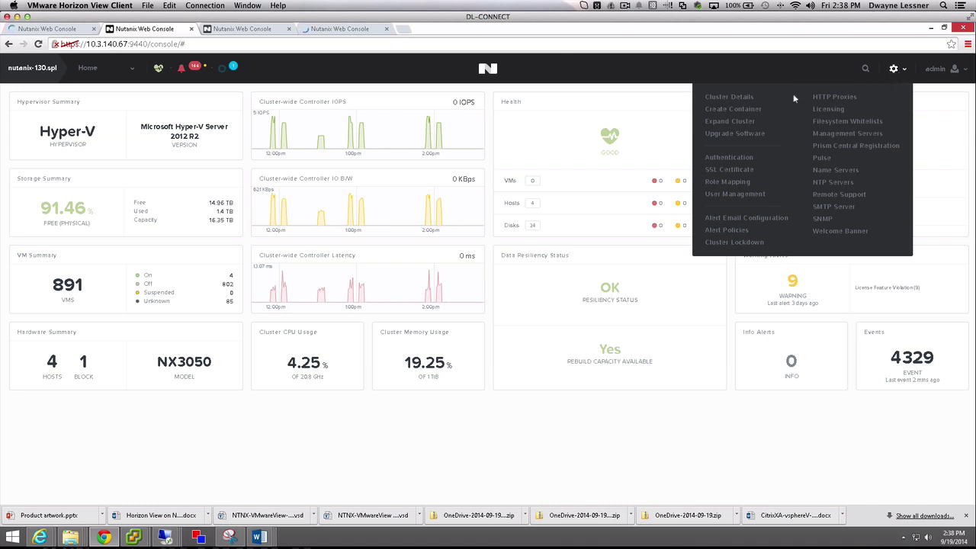
click(739, 134)
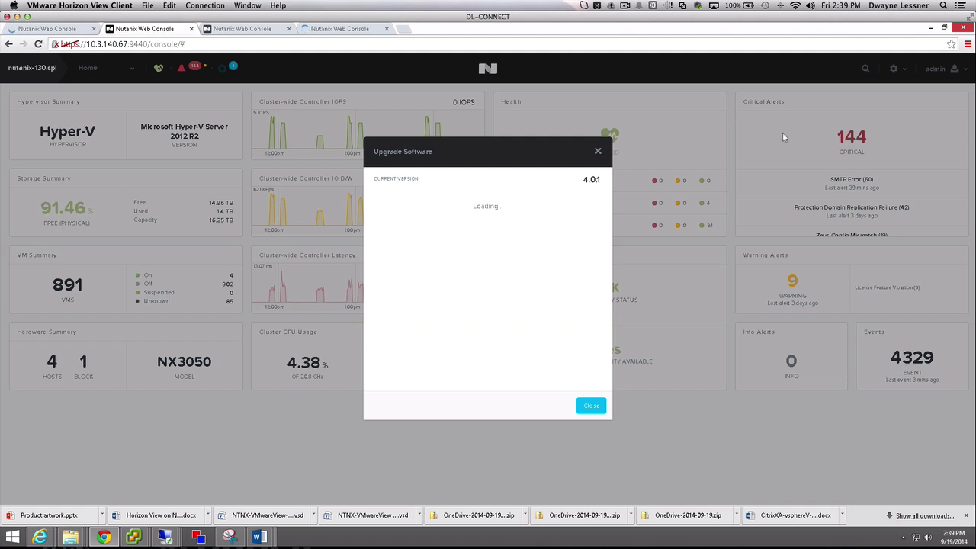
click(592, 408)
click(902, 70)
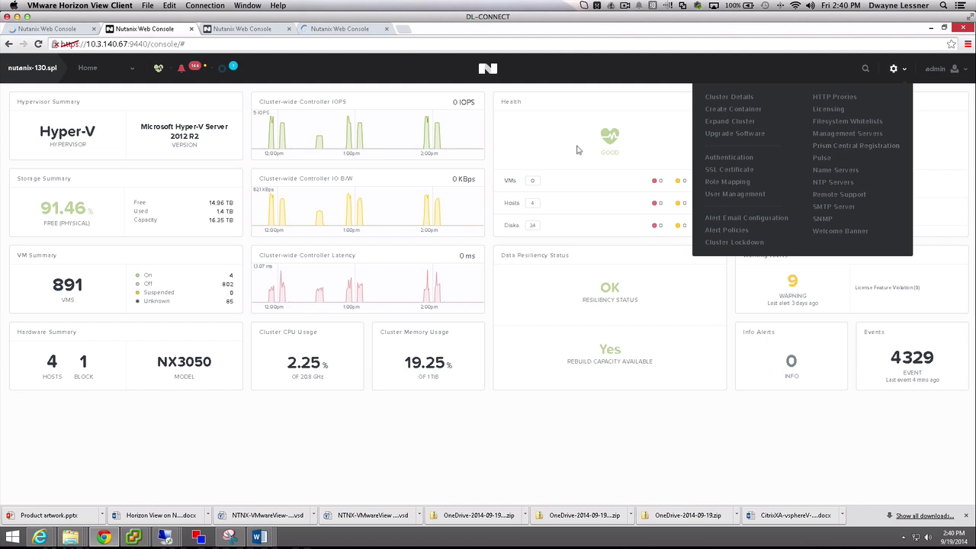
- Switch to the Prism Central console and look through its overview dashboard and list of registered clusters
click(341, 30)
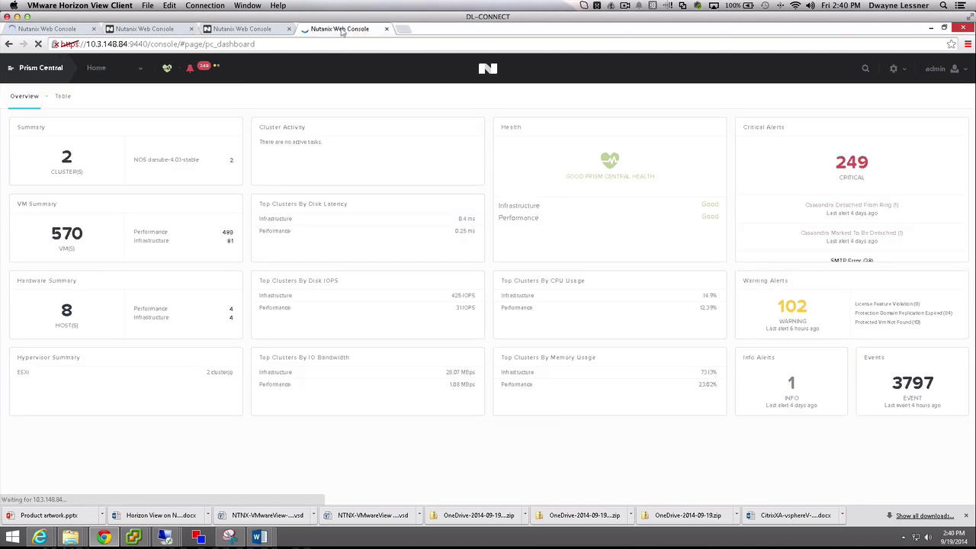
click(11, 69)
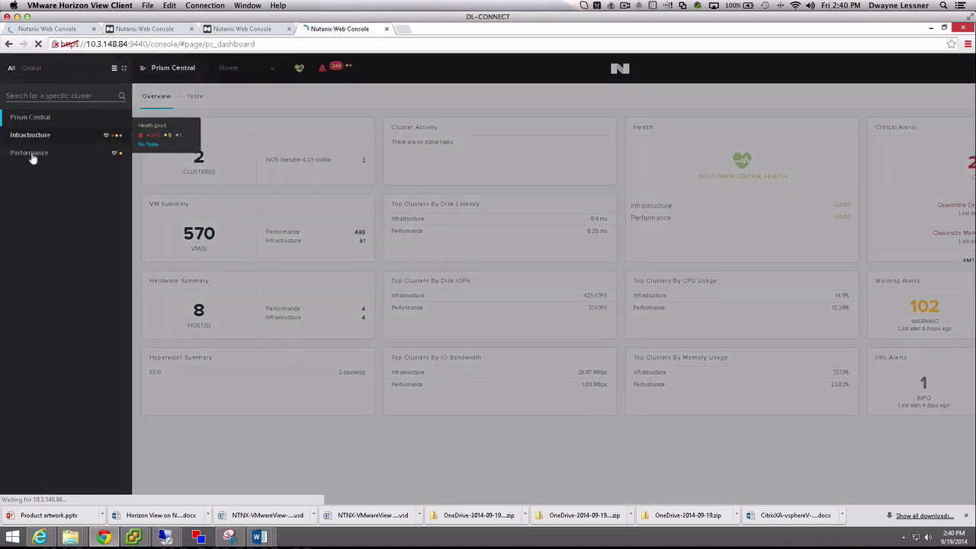
click(53, 118)
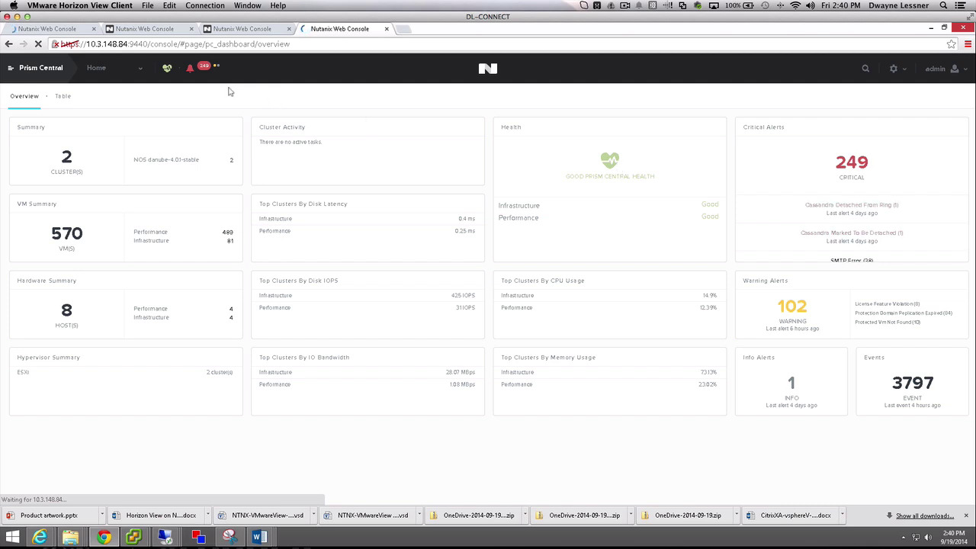
click(42, 74)
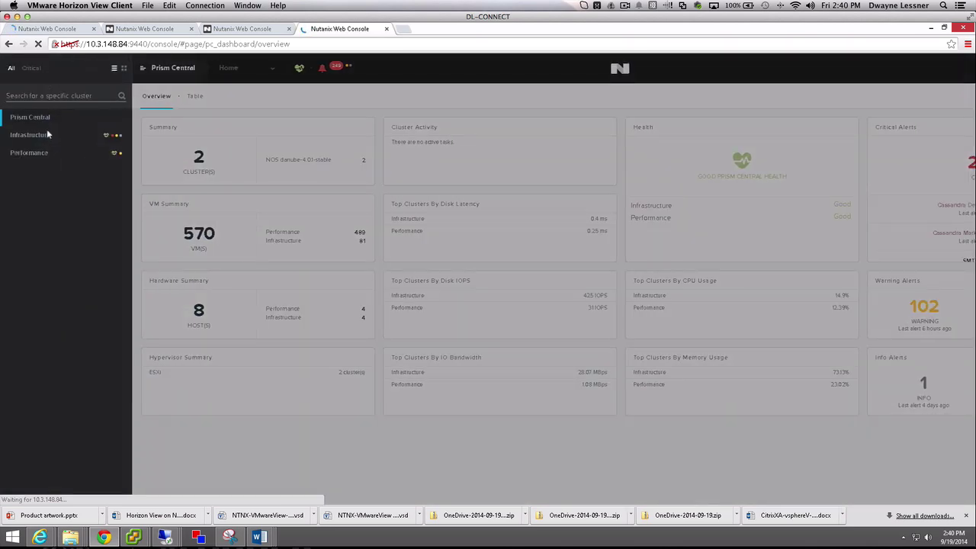
click(29, 139)
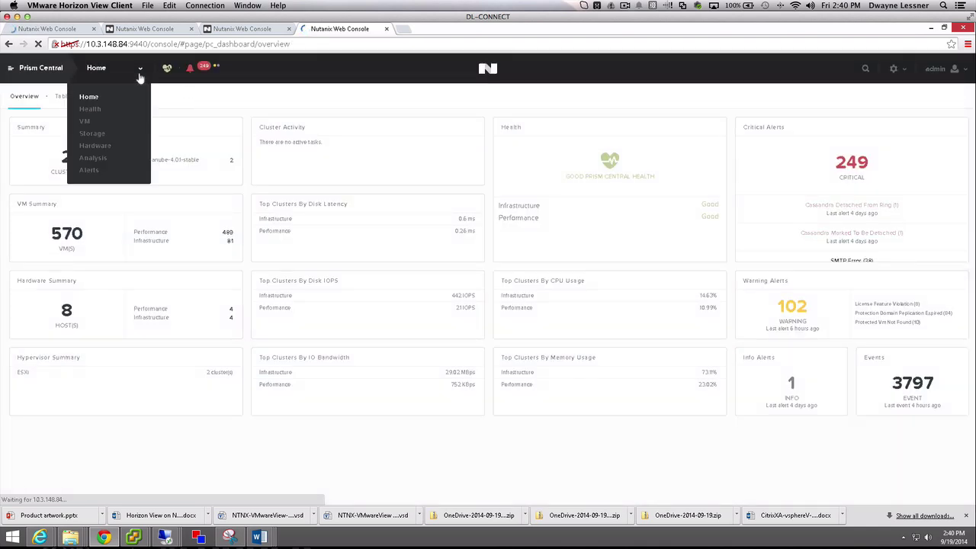
- Show the VM table in Prism Central, select connect-42 and sort the VMs by memory usage, highest first
click(86, 121)
click(131, 142)
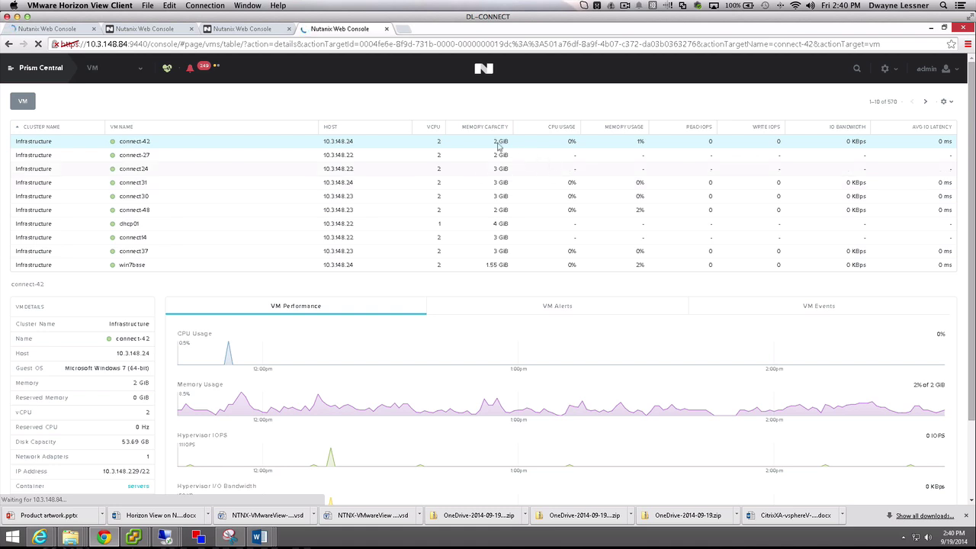
click(611, 128)
click(612, 128)
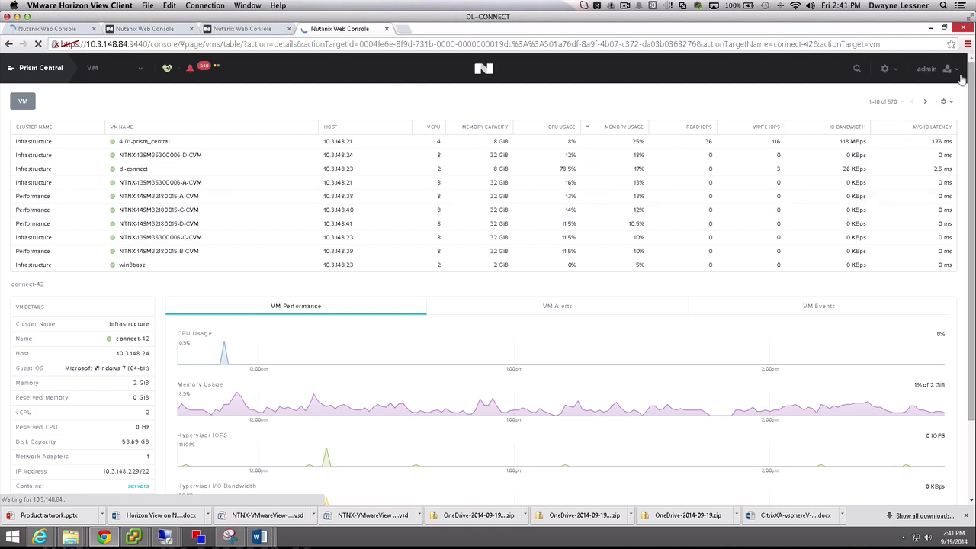
- Examine the details and performance charts of VM connect-42, returning to the VM table
drag(972, 88, 970, 113)
scroll(954, 191, down, 3)
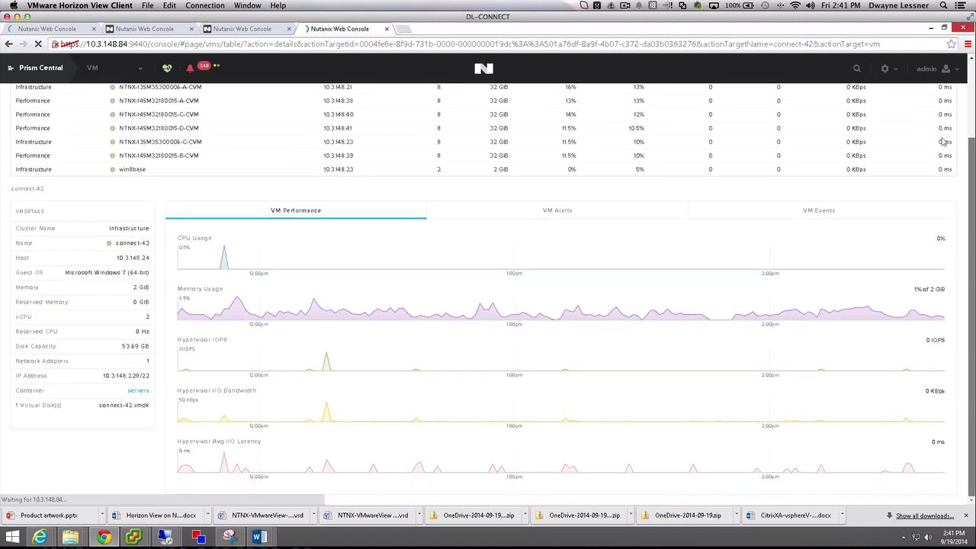
scroll(434, 211, up, 4)
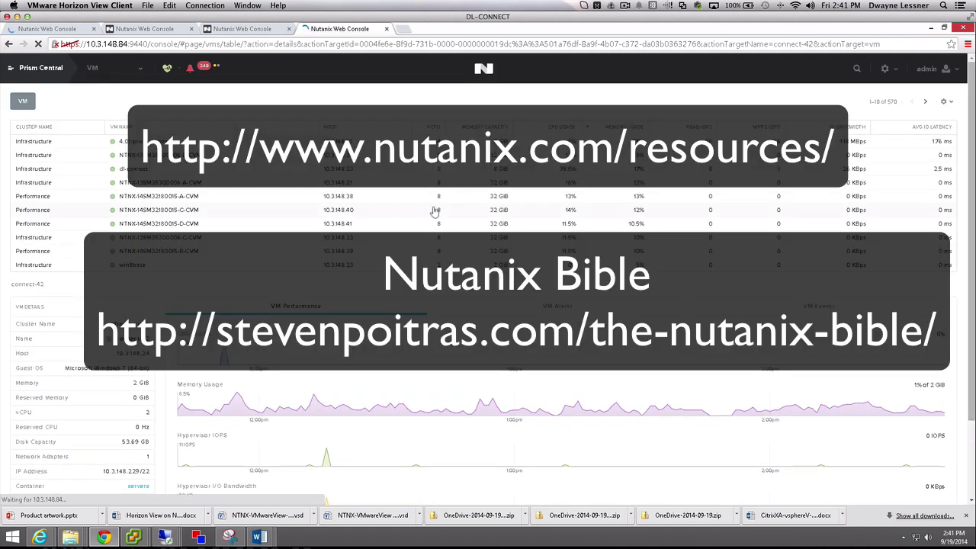